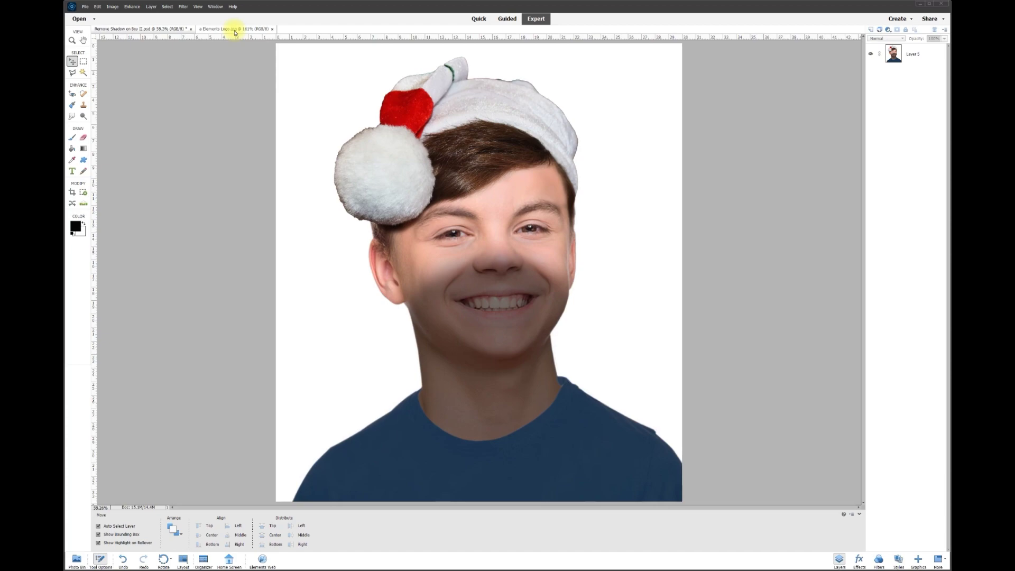
# Step: Return to the boy portrait and choose the Magic Wand with Tolerance 25
pyautogui.click(236, 29)
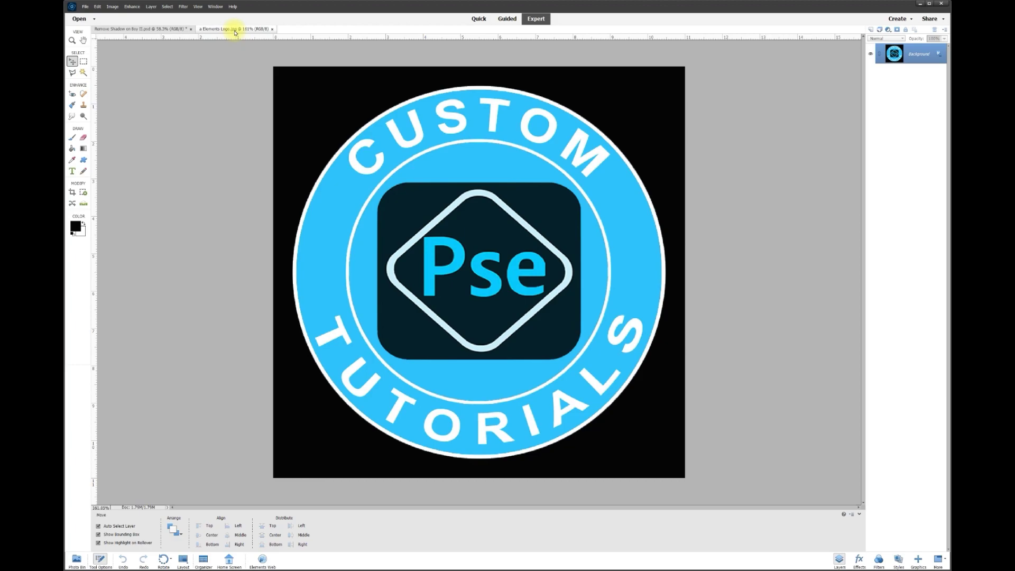
pyautogui.click(179, 29)
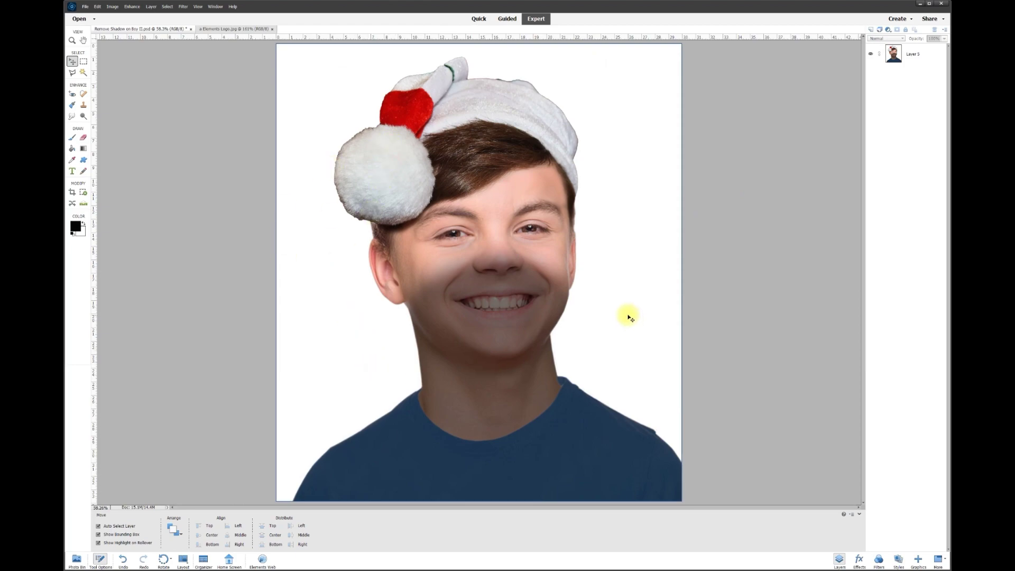
pyautogui.click(83, 74)
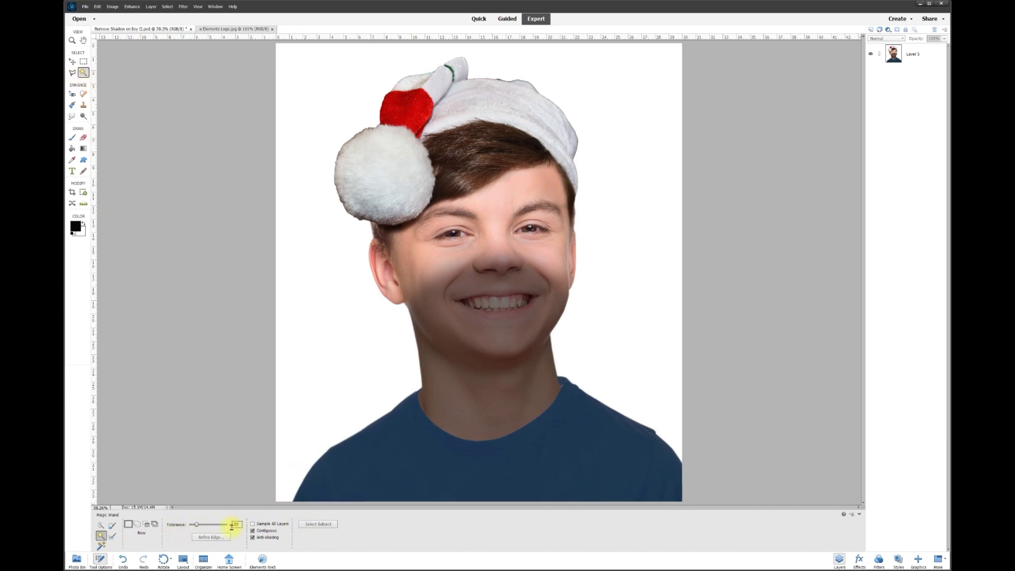
pyautogui.scroll(6, 407, 308)
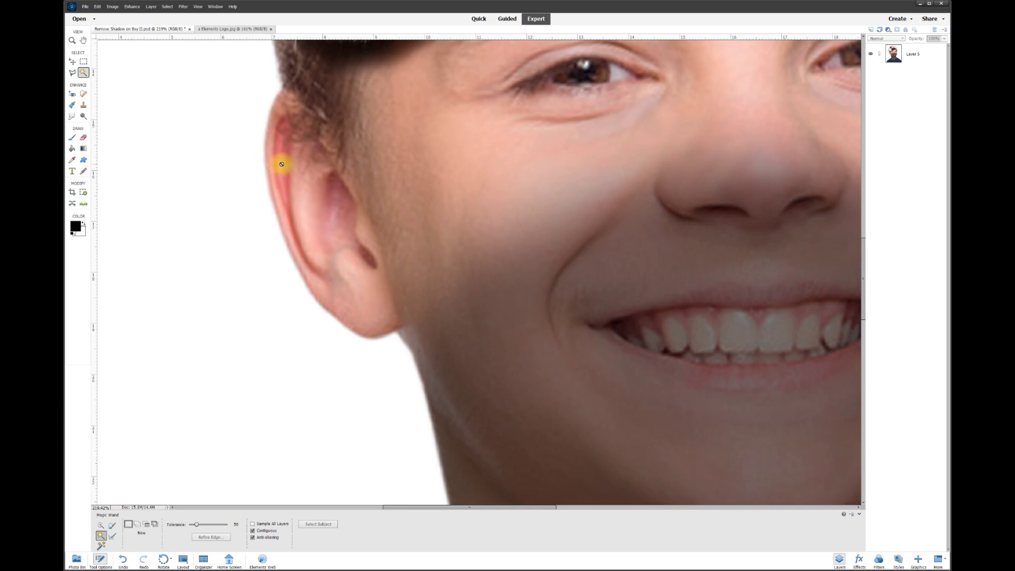
pyautogui.scroll(-6, 281, 165)
pyautogui.scroll(1, 294, 185)
pyautogui.scroll(-1, 294, 185)
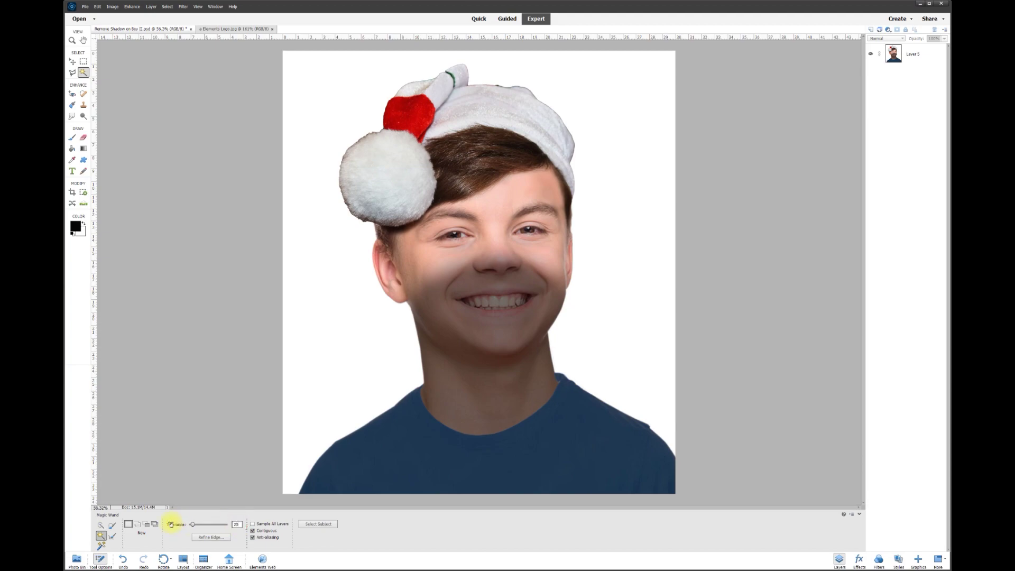
# Step: On Layer 5, select the white background around the boy, delete it, and deselect
pyautogui.click(83, 73)
pyautogui.click(341, 338)
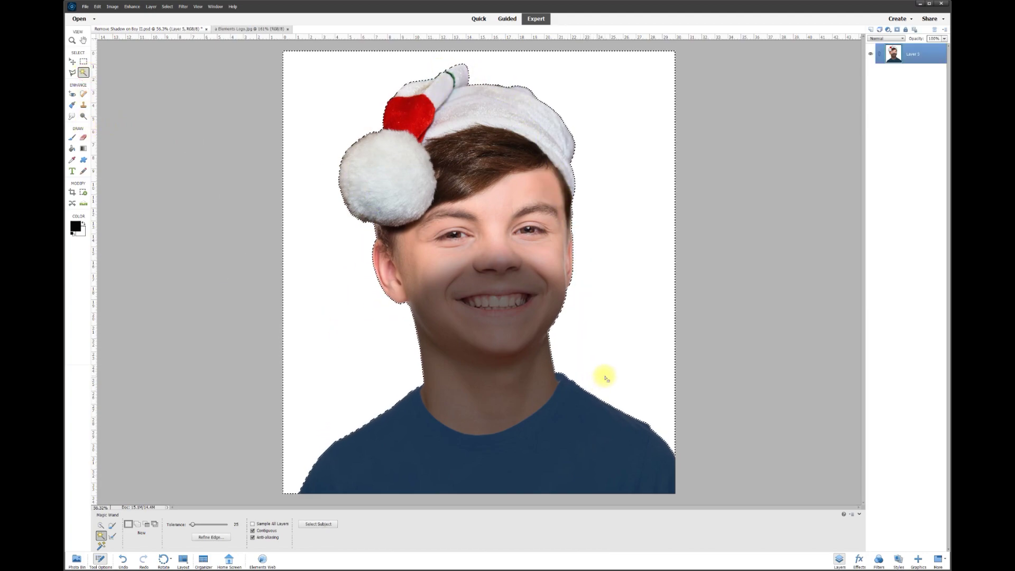
pyautogui.press('Delete')
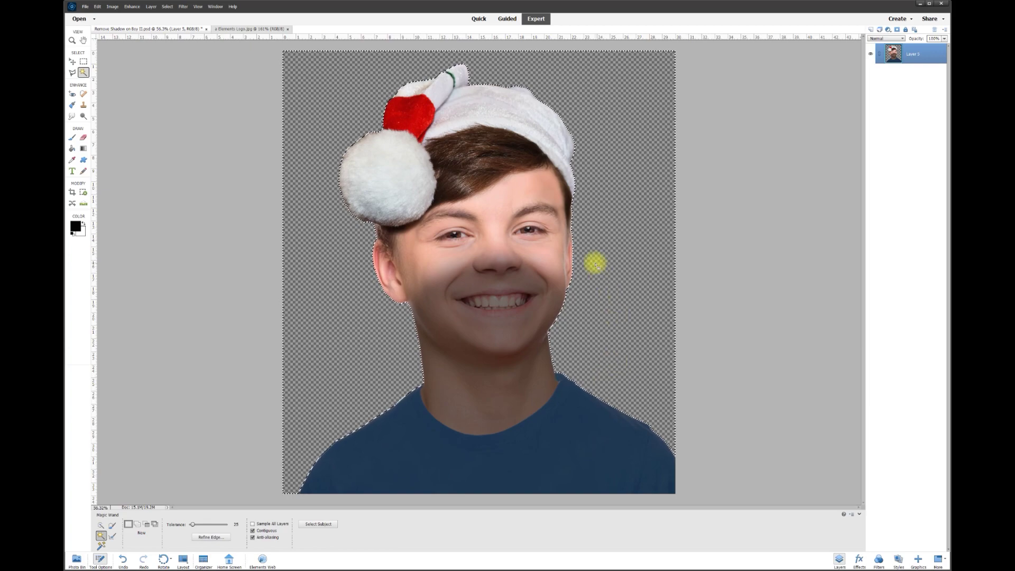
pyautogui.hotkey('ctrl', 'd')
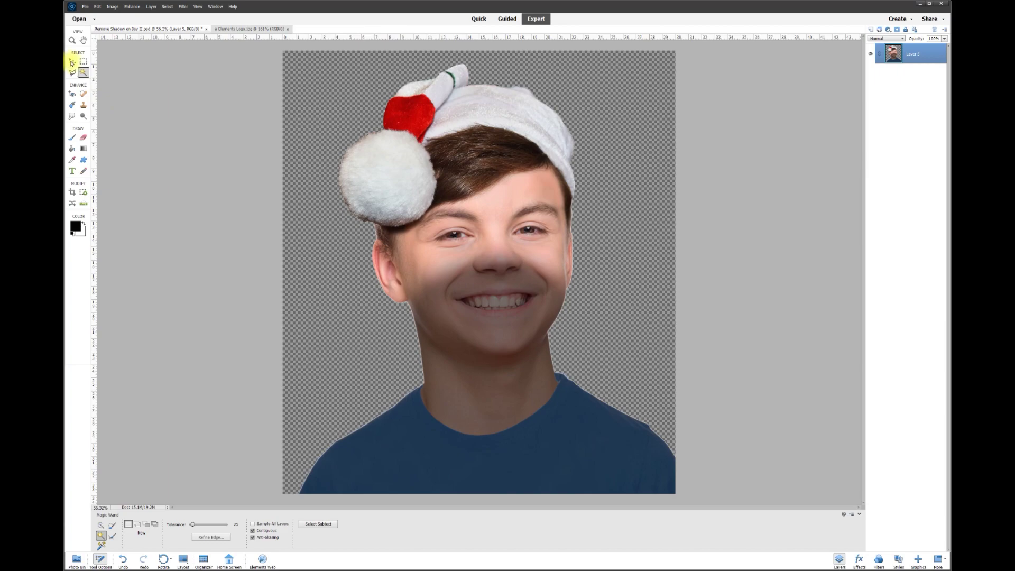
# Step: With the Move tool, duplicate Layer 5 as Layer 5 copy and turn off Layer 5's visibility
pyautogui.click(71, 62)
pyautogui.click(367, 369)
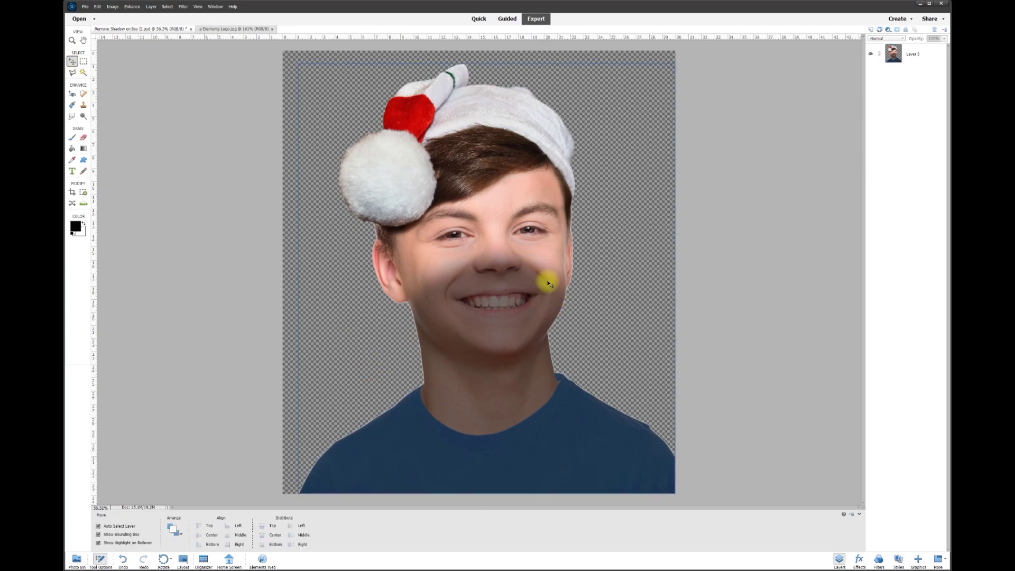
pyautogui.rightClick(916, 57)
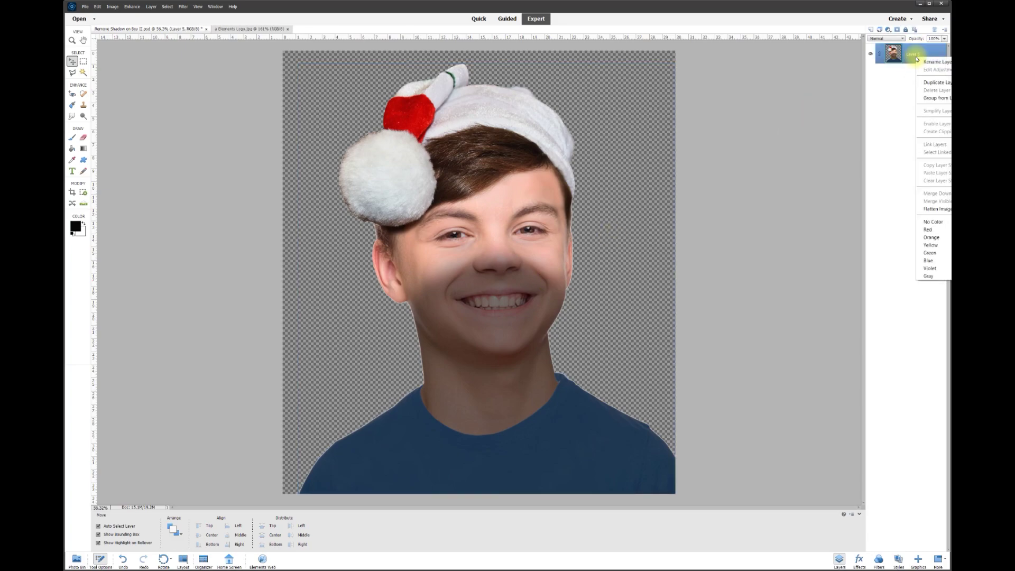
pyautogui.click(934, 83)
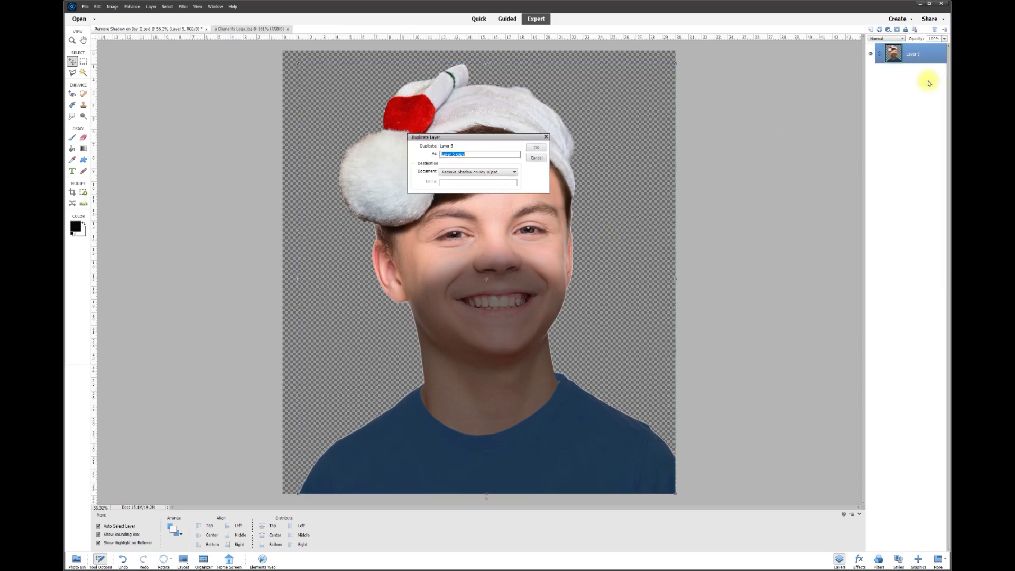
pyautogui.click(537, 148)
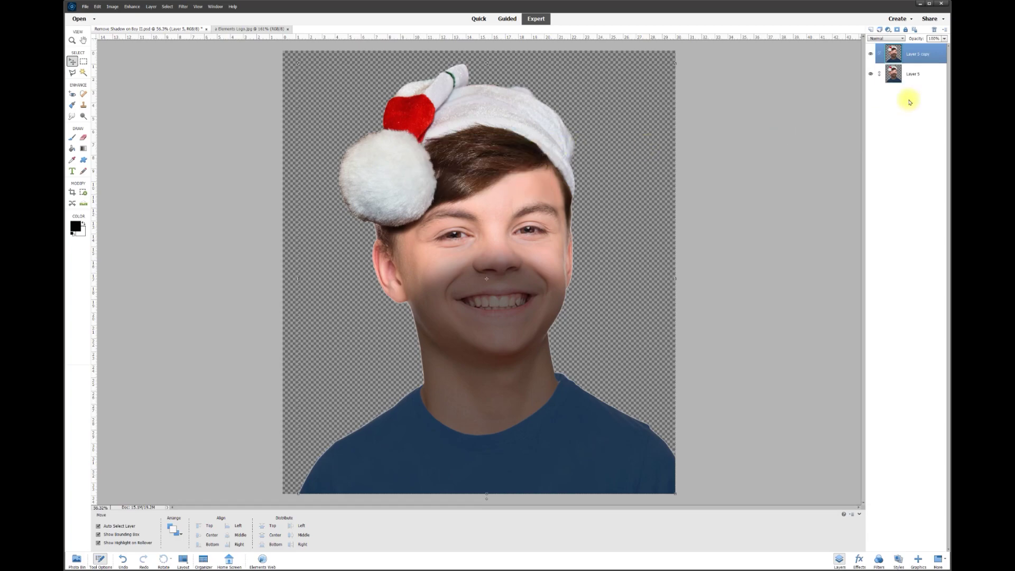
pyautogui.click(871, 74)
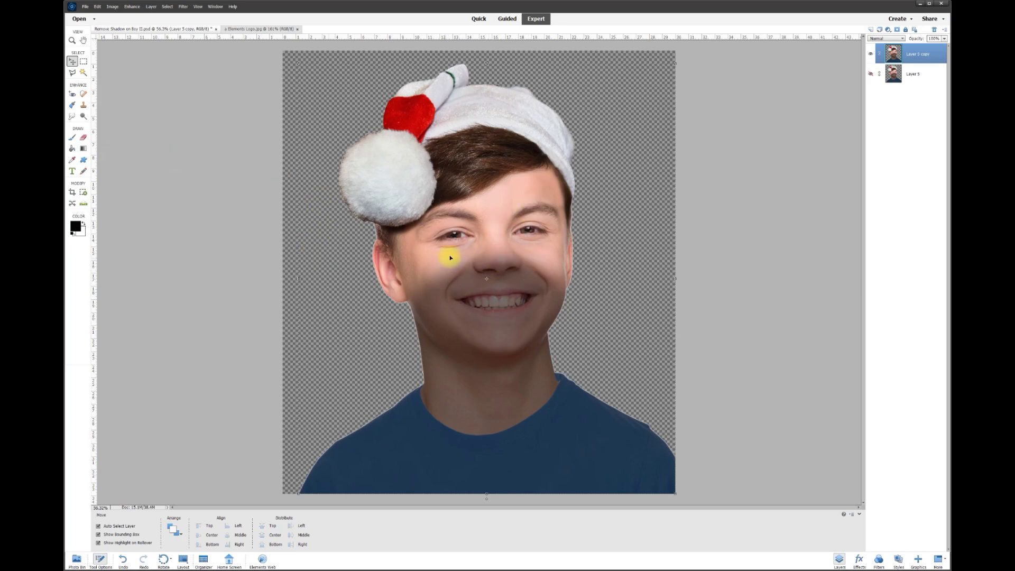
# Step: Erase the shadowed cheek, mouth and chin on Layer 5 copy with a soft 300 px eraser
pyautogui.click(82, 139)
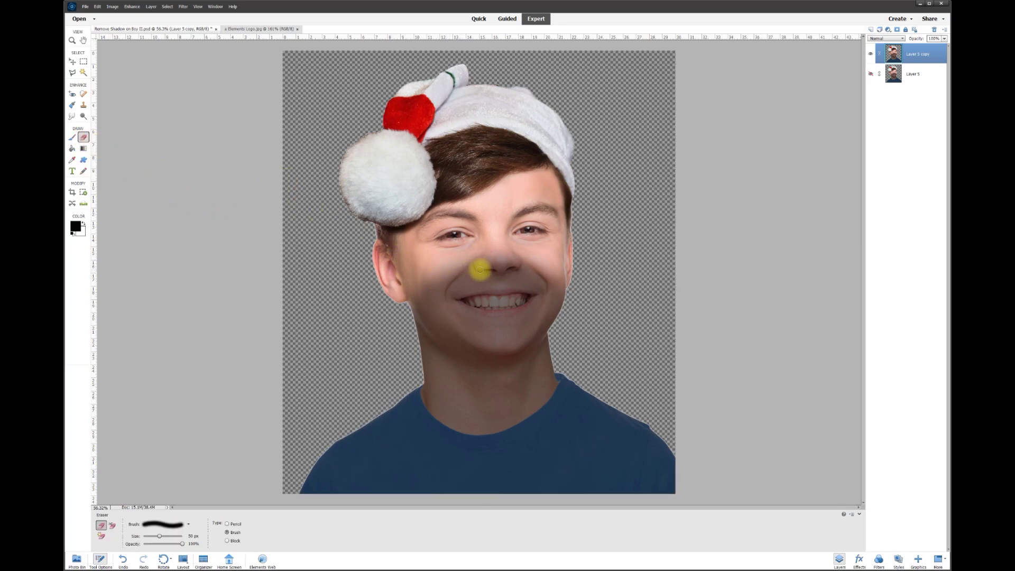
pyautogui.scroll(2, 465, 268)
pyautogui.scroll(1, 468, 271)
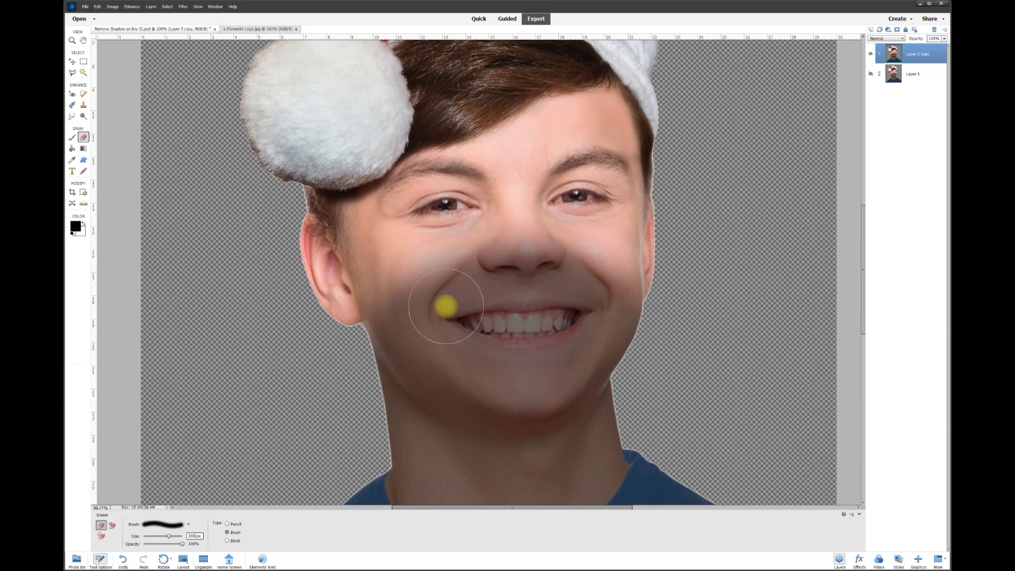
pyautogui.moveTo(433, 317)
pyautogui.mouseDown()
pyautogui.moveTo(429, 359)
pyautogui.moveTo(413, 352)
pyautogui.moveTo(402, 393)
pyautogui.moveTo(403, 377)
pyautogui.moveTo(406, 390)
pyautogui.moveTo(482, 325)
pyautogui.moveTo(474, 322)
pyautogui.moveTo(523, 298)
pyautogui.moveTo(515, 327)
pyautogui.moveTo(473, 331)
pyautogui.moveTo(372, 399)
pyautogui.moveTo(636, 293)
pyautogui.moveTo(562, 303)
pyautogui.moveTo(578, 308)
pyautogui.moveTo(567, 320)
pyautogui.moveTo(537, 256)
pyautogui.moveTo(539, 330)
pyautogui.moveTo(520, 278)
pyautogui.moveTo(505, 314)
pyautogui.moveTo(488, 269)
pyautogui.moveTo(477, 328)
pyautogui.moveTo(467, 330)
pyautogui.moveTo(444, 280)
pyautogui.moveTo(481, 267)
pyautogui.moveTo(526, 301)
pyautogui.moveTo(528, 286)
pyautogui.moveTo(577, 372)
pyautogui.moveTo(588, 315)
pyautogui.moveTo(586, 354)
pyautogui.moveTo(595, 324)
pyautogui.moveTo(613, 330)
pyautogui.moveTo(604, 365)
pyautogui.moveTo(624, 307)
pyautogui.moveTo(628, 338)
pyautogui.moveTo(616, 378)
pyautogui.moveTo(595, 298)
pyautogui.mouseUp()
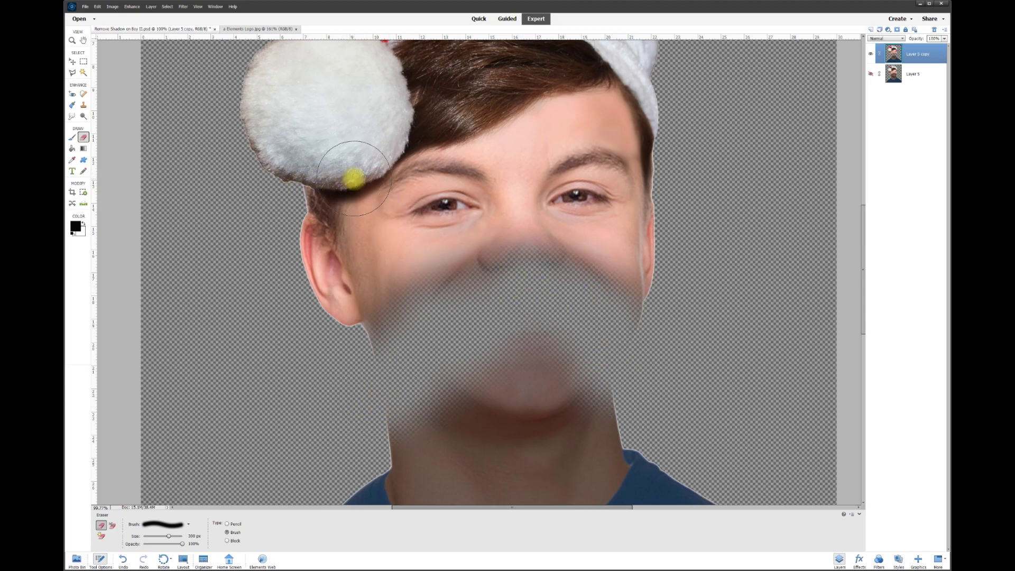
pyautogui.scroll(-1, 614, 337)
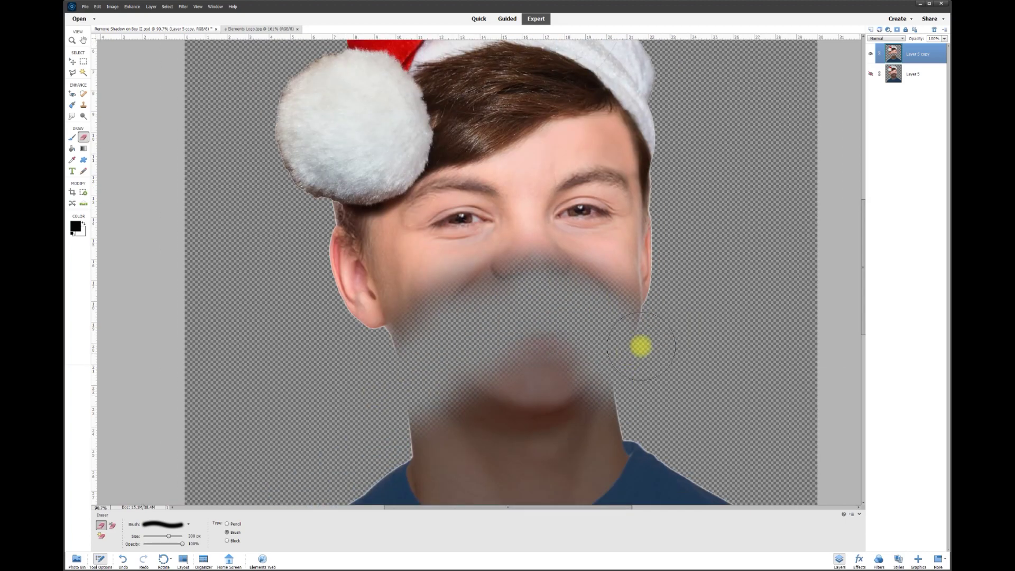
pyautogui.moveTo(863, 271); pyautogui.dragTo(867, 333)
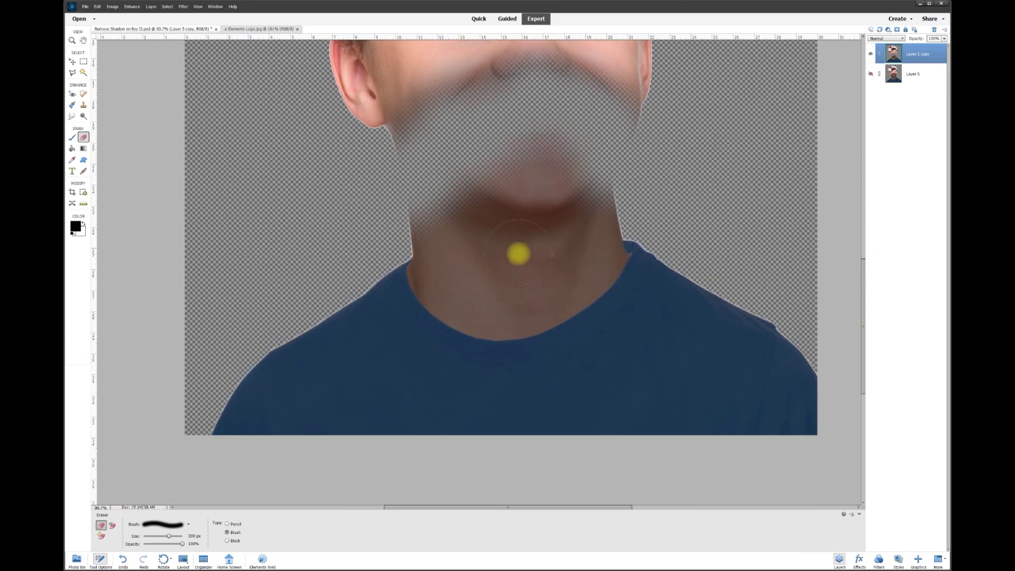
# Step: Outline the neck and shoulders with the Polygonal Lasso, delete them from Layer 5 copy, and deselect
pyautogui.click(72, 73)
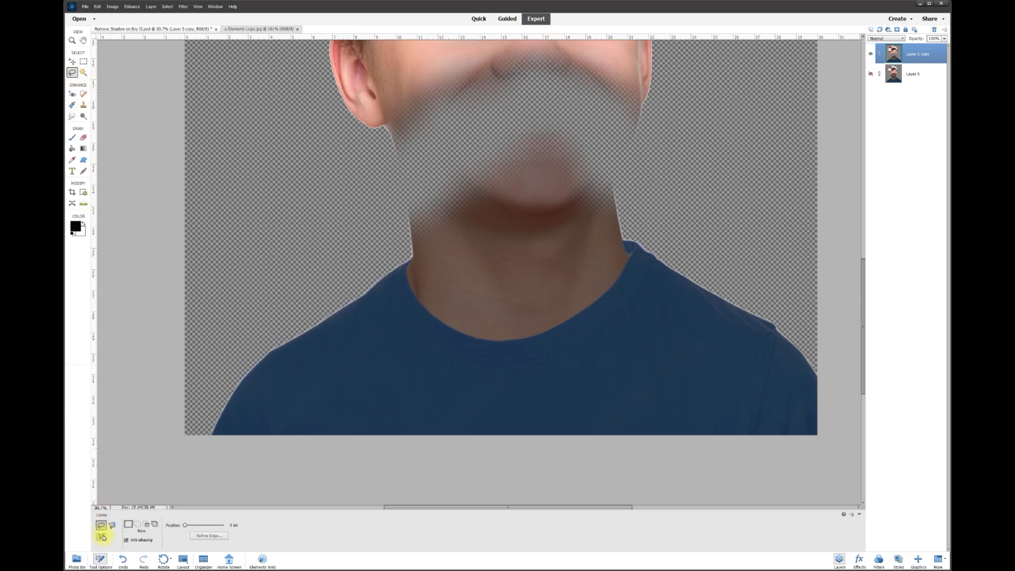
pyautogui.click(200, 418)
pyautogui.click(199, 451)
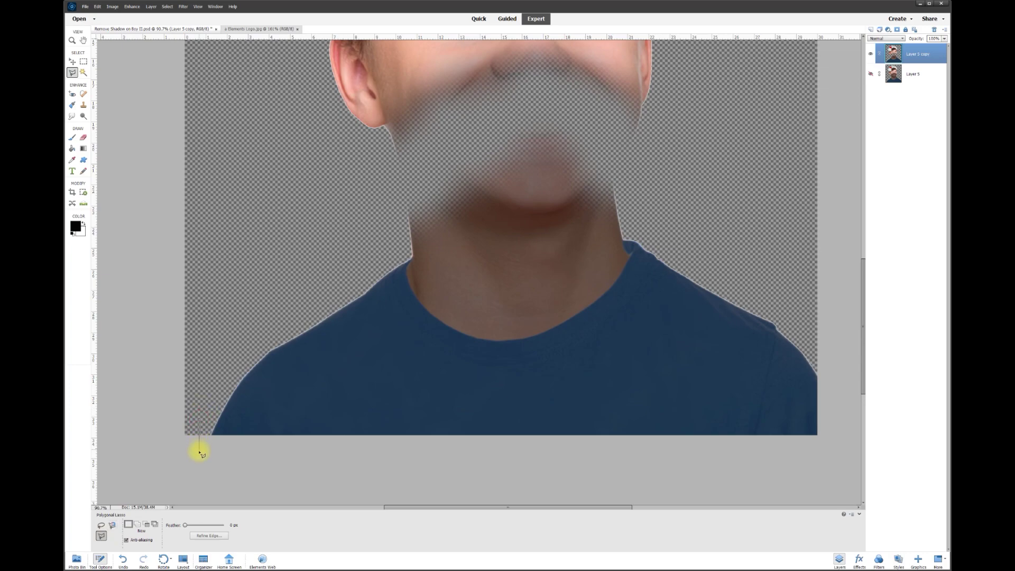
pyautogui.click(827, 448)
pyautogui.click(827, 340)
pyautogui.click(576, 105)
pyautogui.click(486, 113)
pyautogui.click(410, 172)
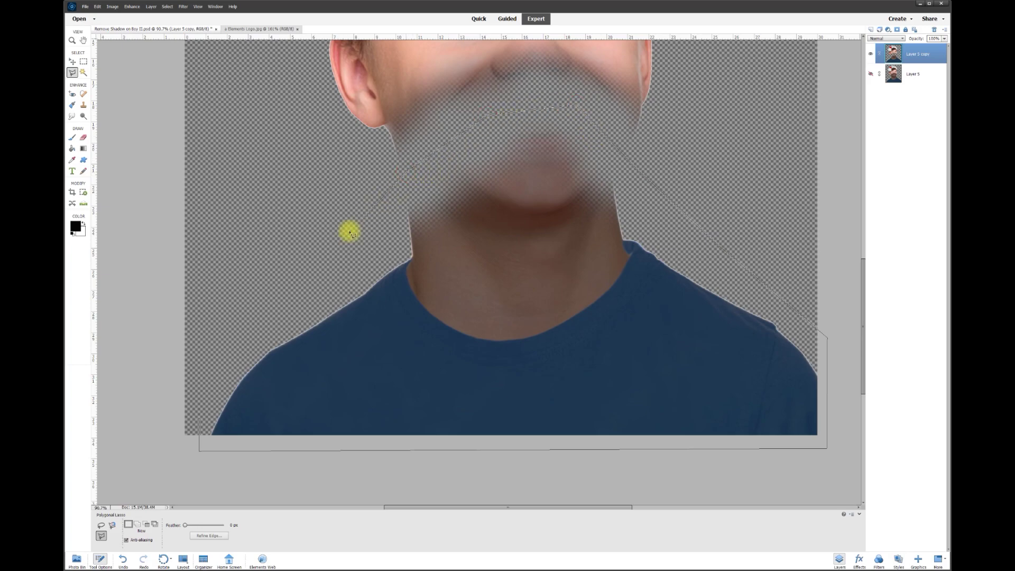
pyautogui.doubleClick(310, 257)
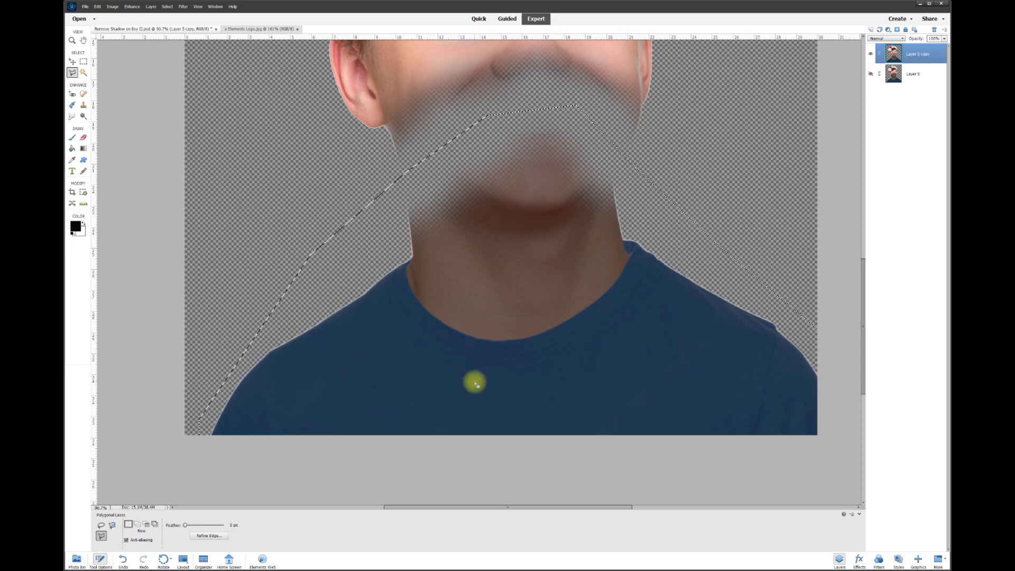
pyautogui.press('Delete')
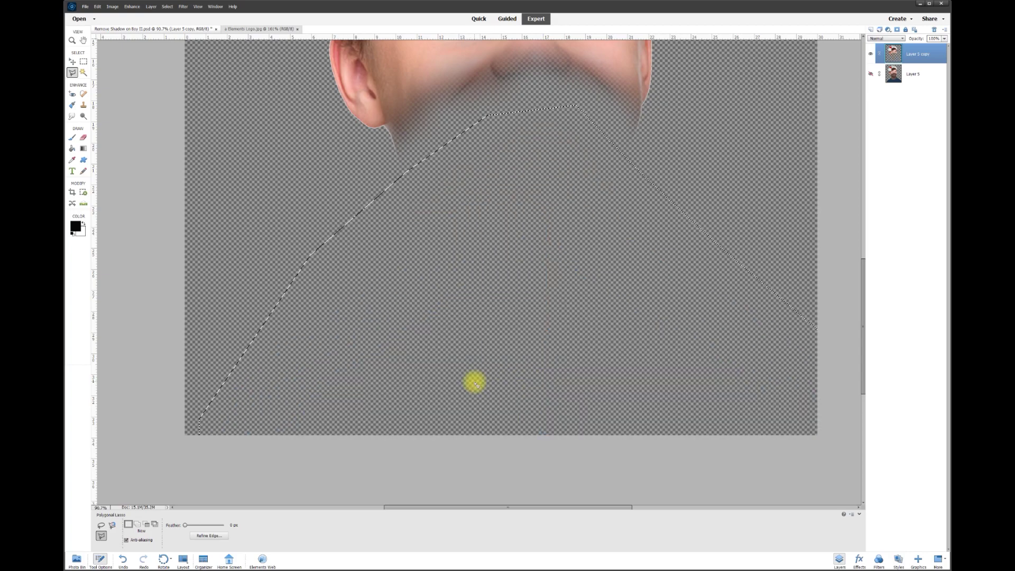
pyautogui.hotkey('ctrl', 'd')
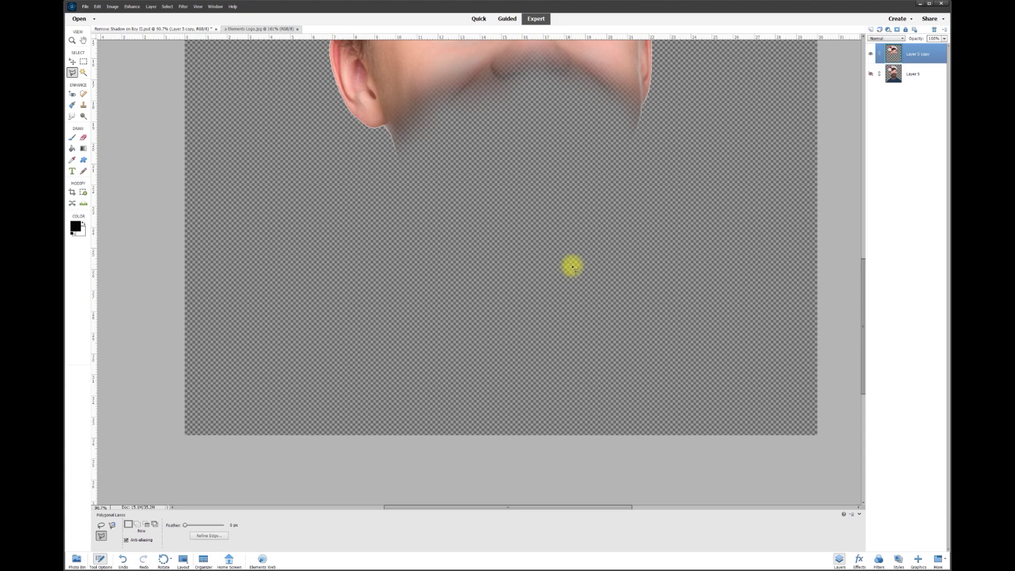
pyautogui.scroll(-3, 571, 259)
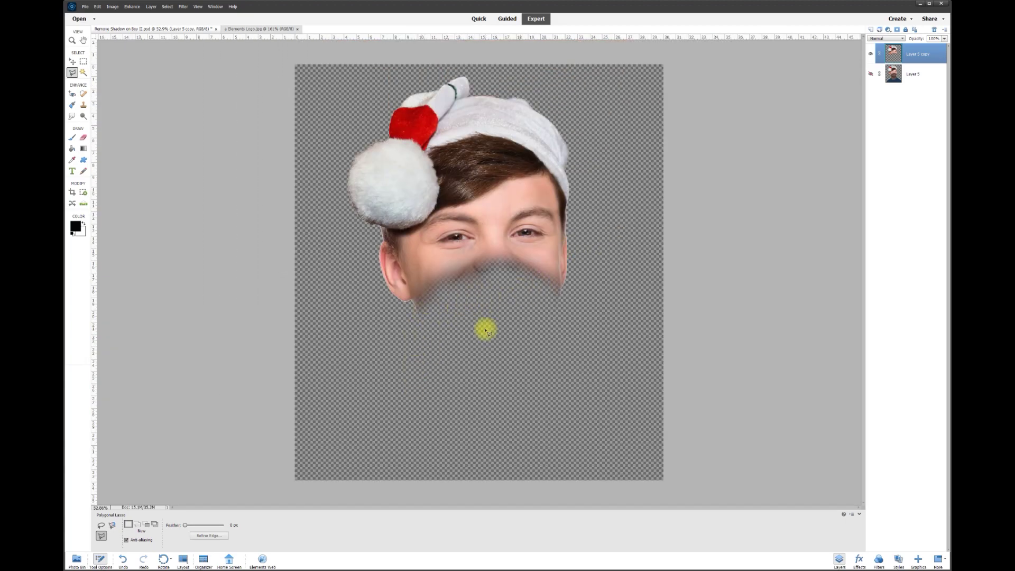
pyautogui.scroll(1, 483, 328)
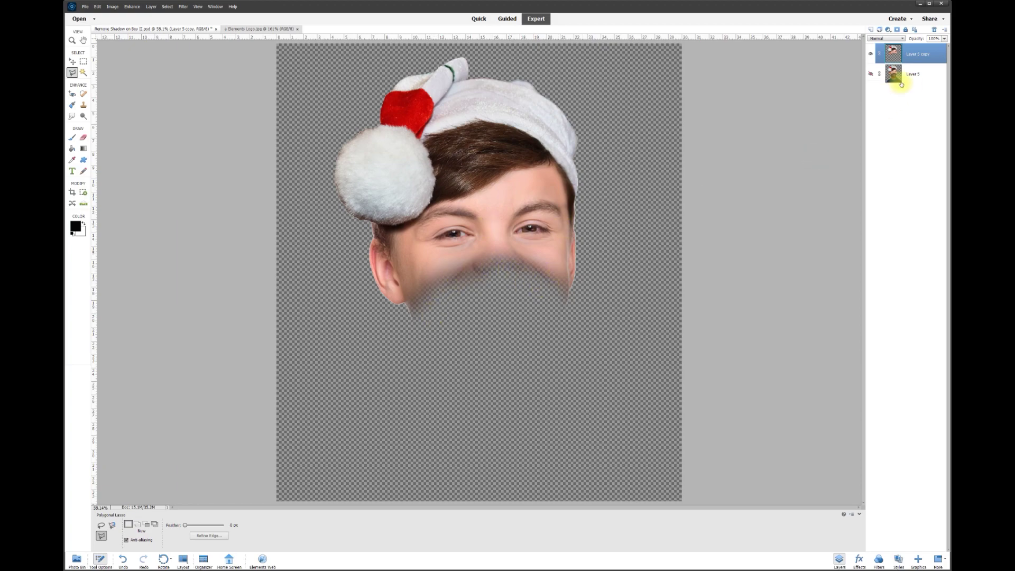
# Step: Toggle Layer 5 on and off to compare, leaving it visible beneath the copy
pyautogui.click(872, 74)
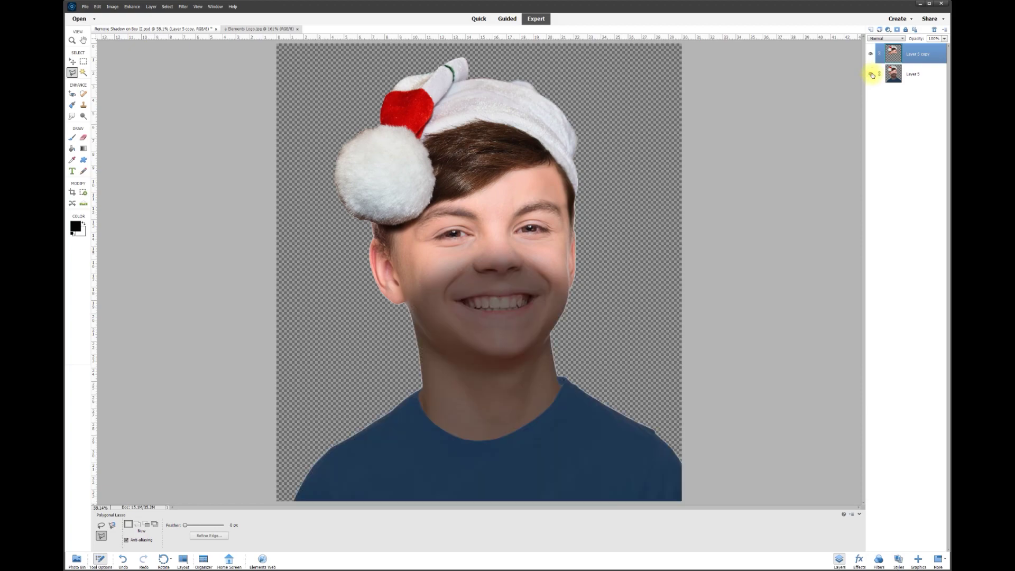
pyautogui.click(871, 74)
pyautogui.click(872, 74)
pyautogui.click(872, 74)
pyautogui.click(872, 75)
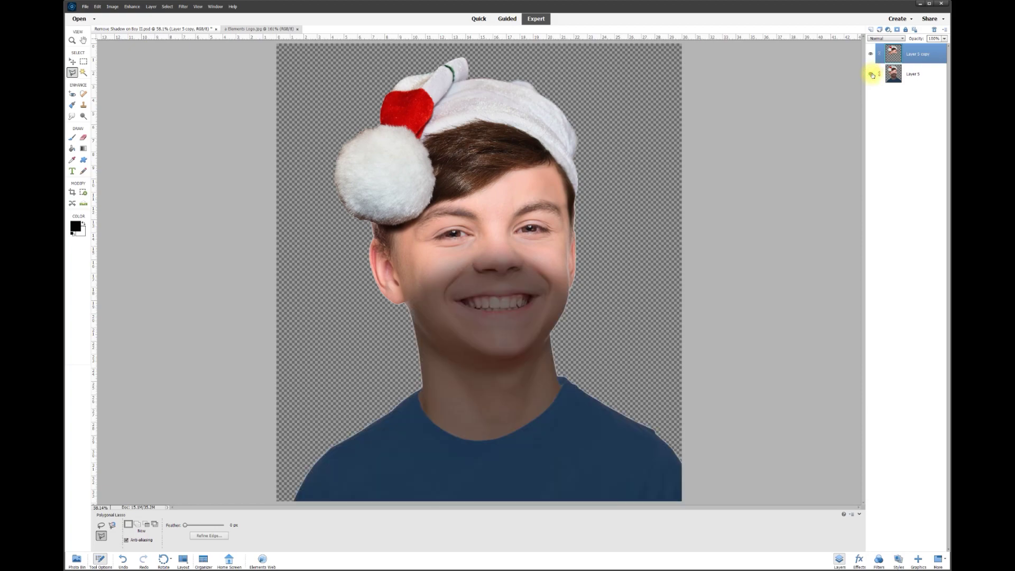
# Step: Apply Brightness/Contrast to Layer 5 with Brightness 72 and Contrast about -4
pyautogui.click(917, 76)
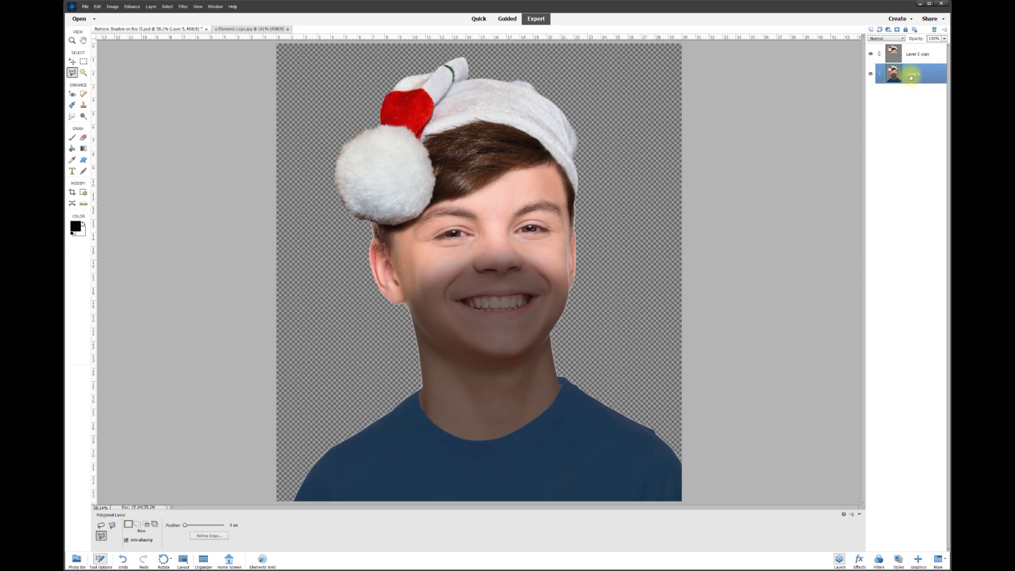
pyautogui.click(131, 7)
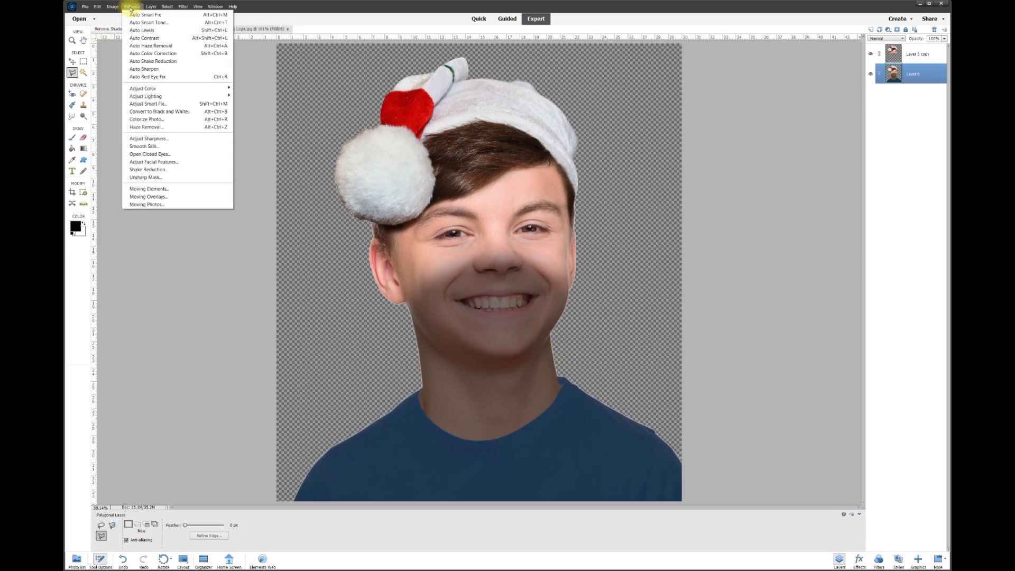
pyautogui.moveTo(169, 96)
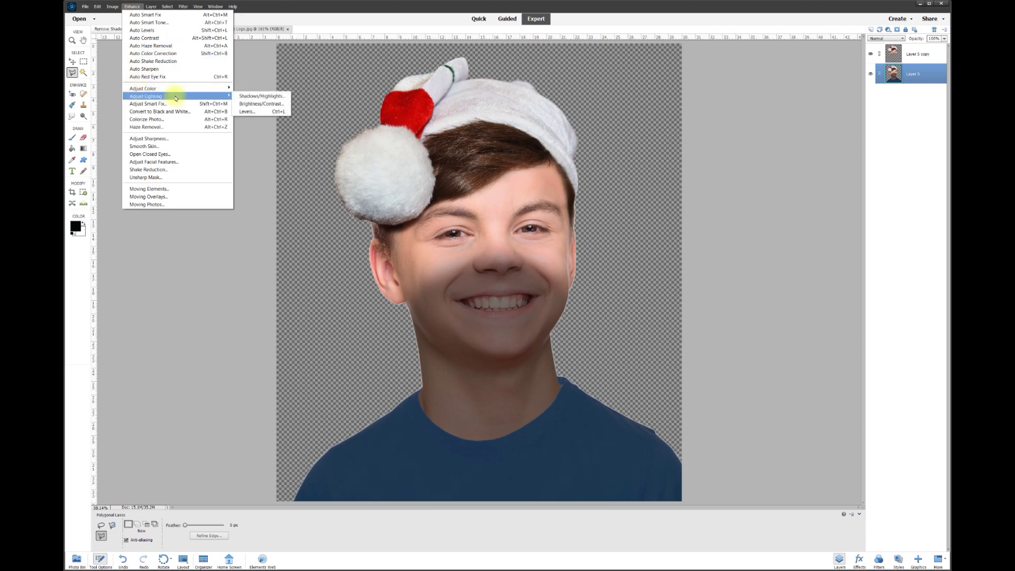
pyautogui.click(261, 104)
pyautogui.moveTo(312, 115); pyautogui.dragTo(267, 171)
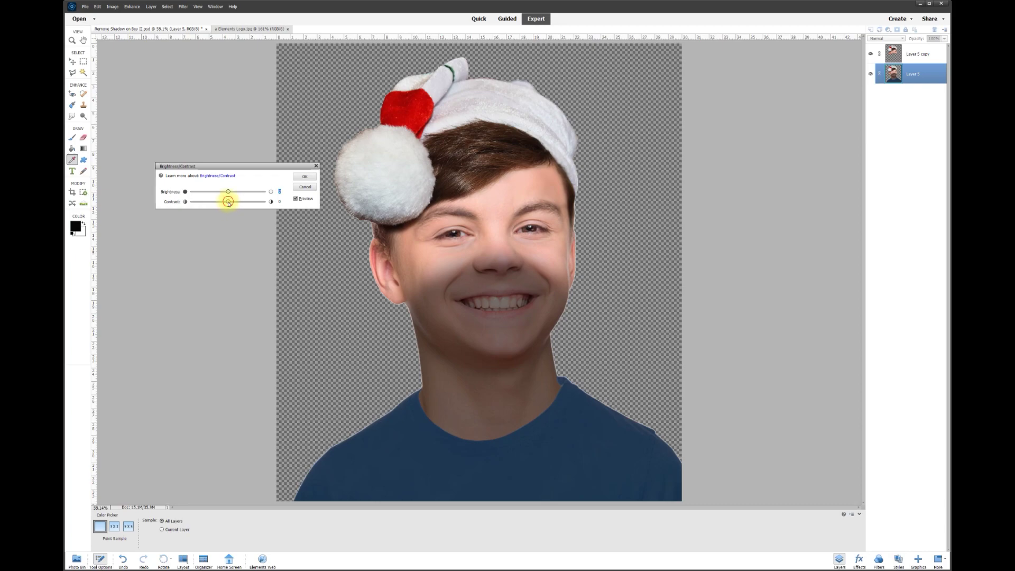
pyautogui.moveTo(248, 204); pyautogui.dragTo(200, 201)
pyautogui.moveTo(190, 202); pyautogui.dragTo(227, 202)
pyautogui.moveTo(229, 193)
pyautogui.mouseDown()
pyautogui.moveTo(196, 193)
pyautogui.moveTo(286, 191)
pyautogui.moveTo(236, 195)
pyautogui.moveTo(244, 194)
pyautogui.mouseUp()
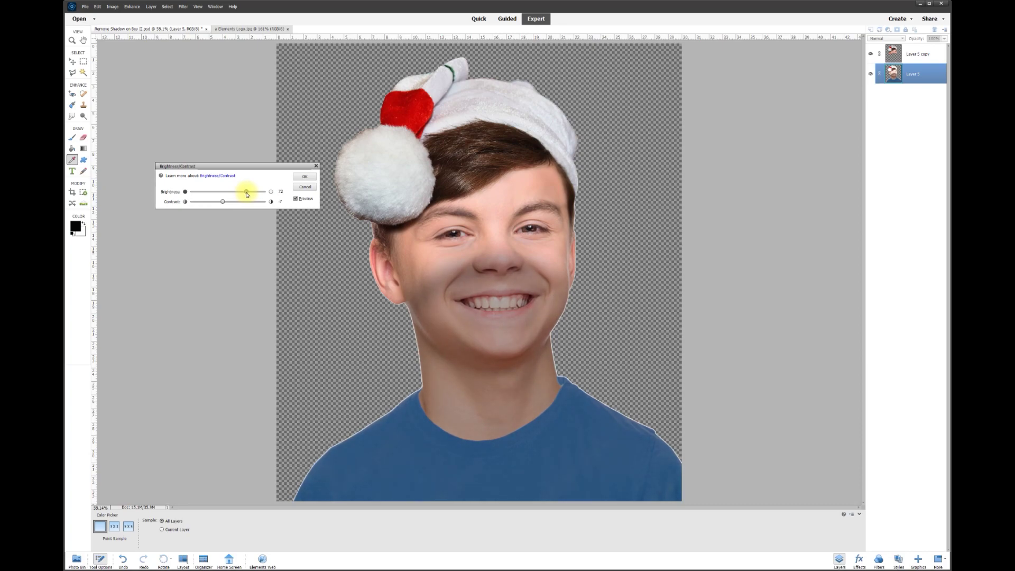
pyautogui.moveTo(246, 195); pyautogui.dragTo(247, 192)
pyautogui.moveTo(248, 191); pyautogui.dragTo(248, 192)
pyautogui.click(305, 178)
pyautogui.press('l')
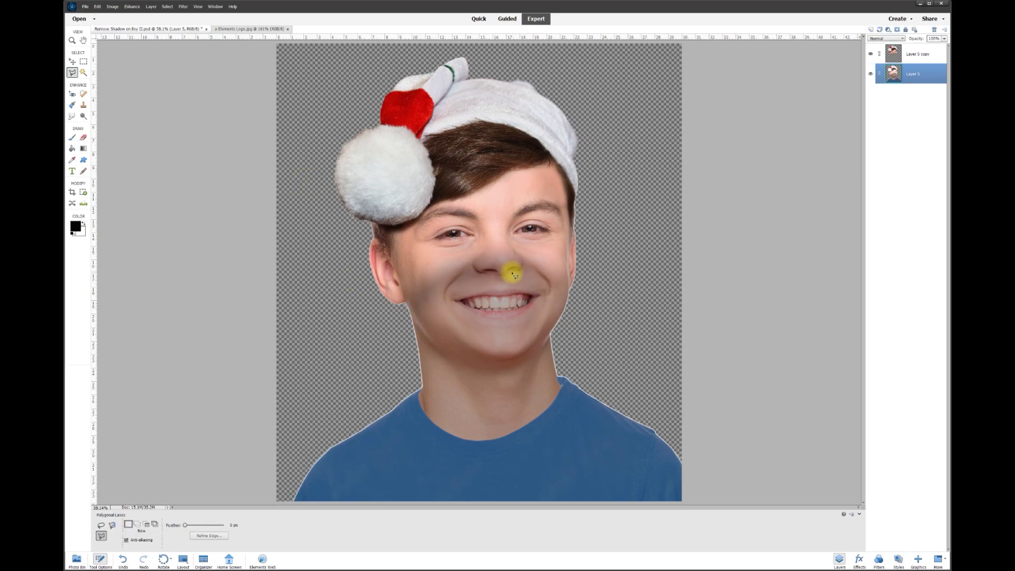
# Step: Toggle Layer 5 copy on and off to compare the faces, then select Layer 5 copy
pyautogui.click(871, 53)
pyautogui.click(871, 53)
pyautogui.click(871, 54)
pyautogui.click(871, 53)
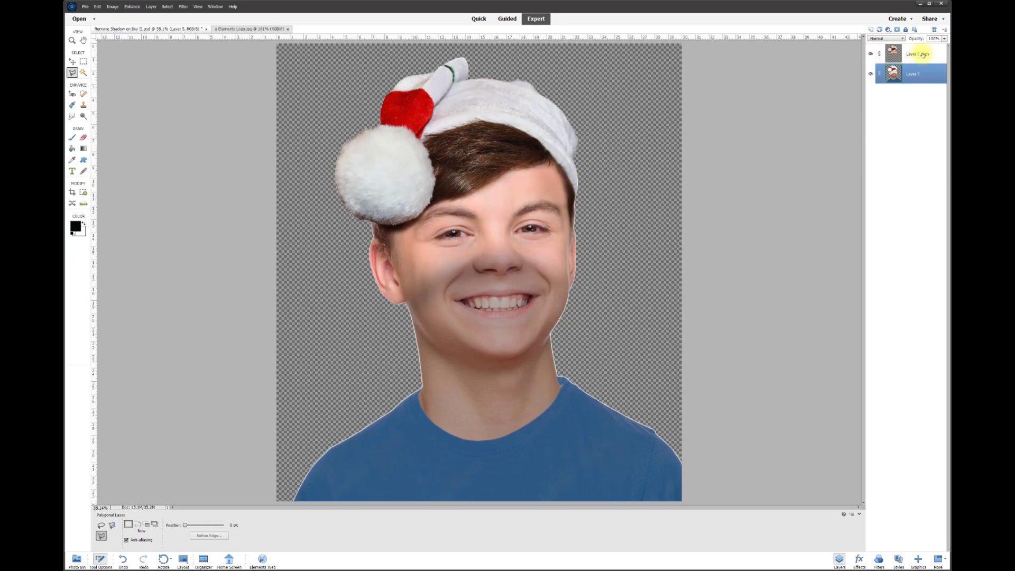
pyautogui.click(917, 54)
pyautogui.click(83, 137)
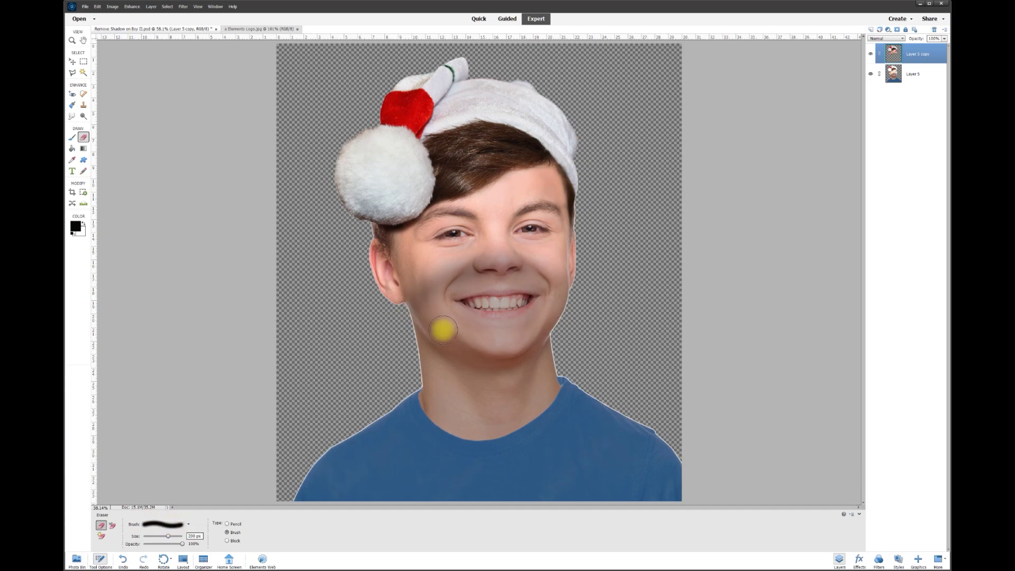
# Step: Erase the remaining cheek and mouth shadow on Layer 5 copy with a 200 px eraser
pyautogui.click(426, 315)
pyautogui.click(477, 276)
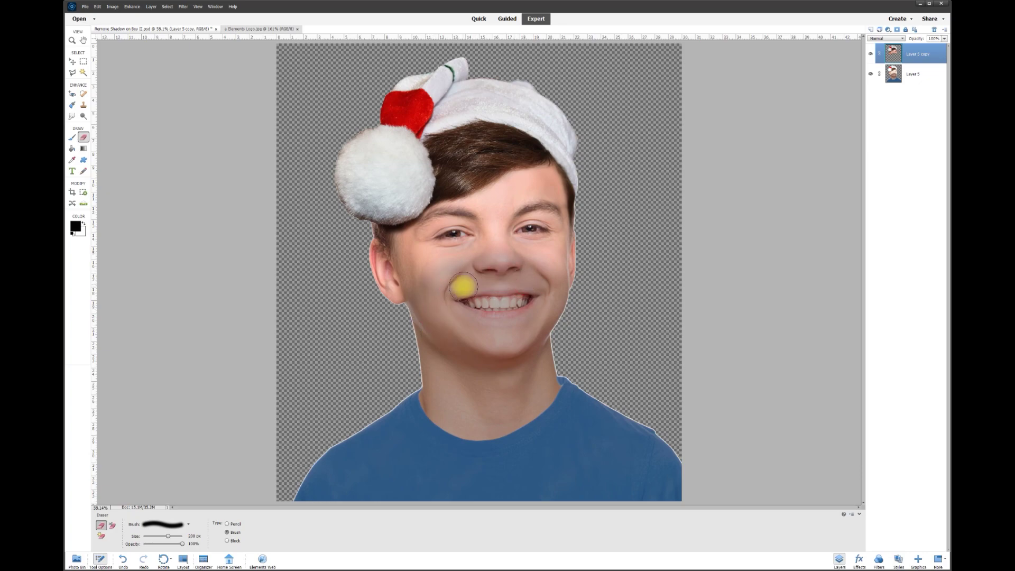
pyautogui.moveTo(412, 269); pyautogui.dragTo(411, 241)
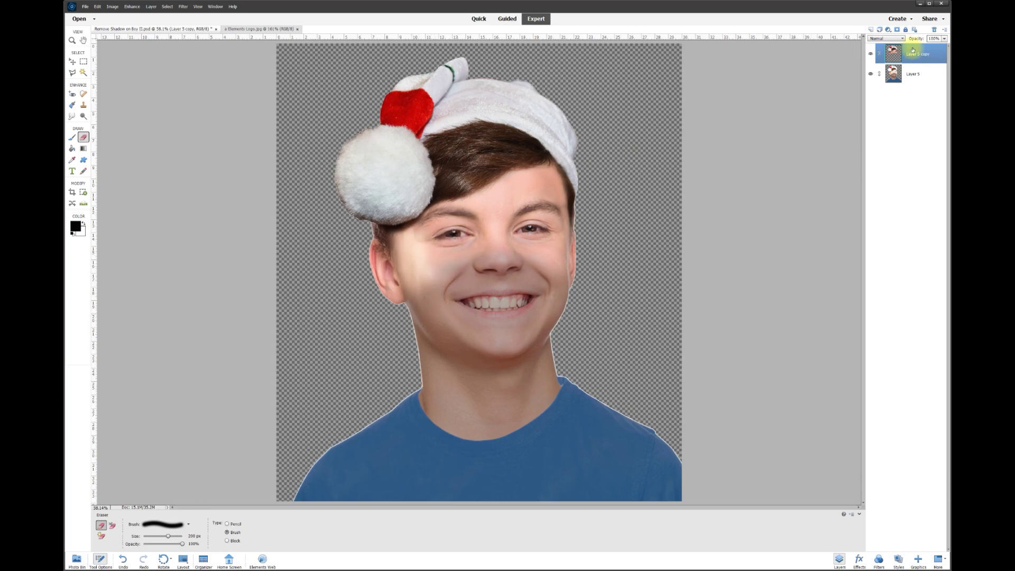
pyautogui.moveTo(403, 253)
pyautogui.mouseDown()
pyautogui.moveTo(441, 296)
pyautogui.moveTo(423, 285)
pyautogui.mouseUp()
pyautogui.hotkey('ctrl', 'z')
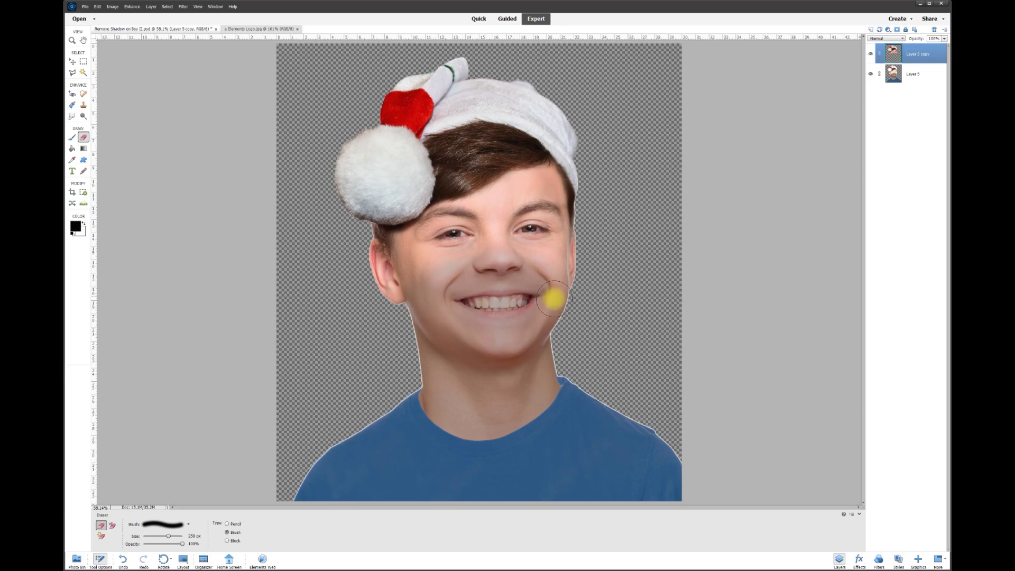
pyautogui.click(437, 300)
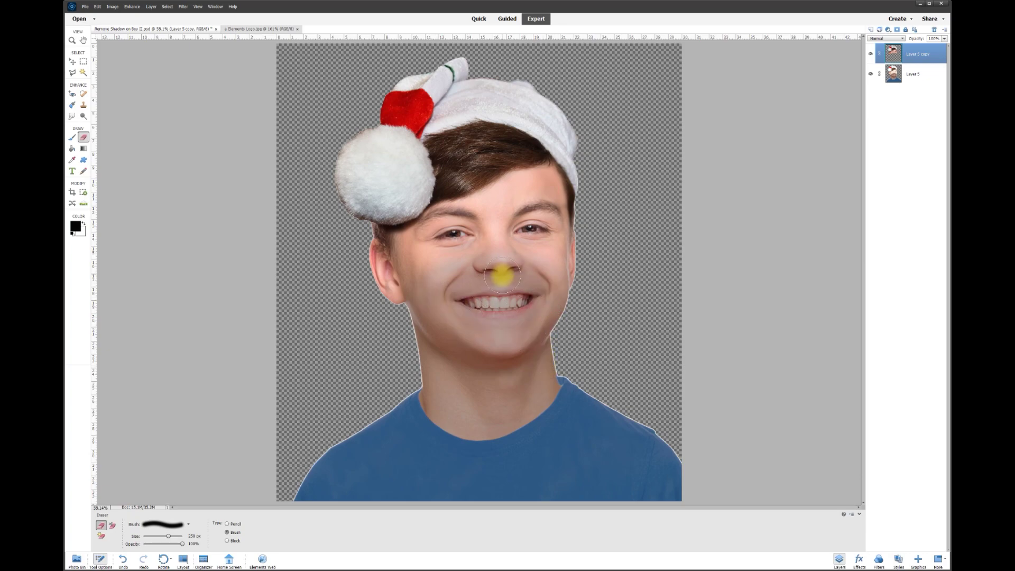
pyautogui.scroll(-2, 581, 334)
pyautogui.scroll(1, 548, 317)
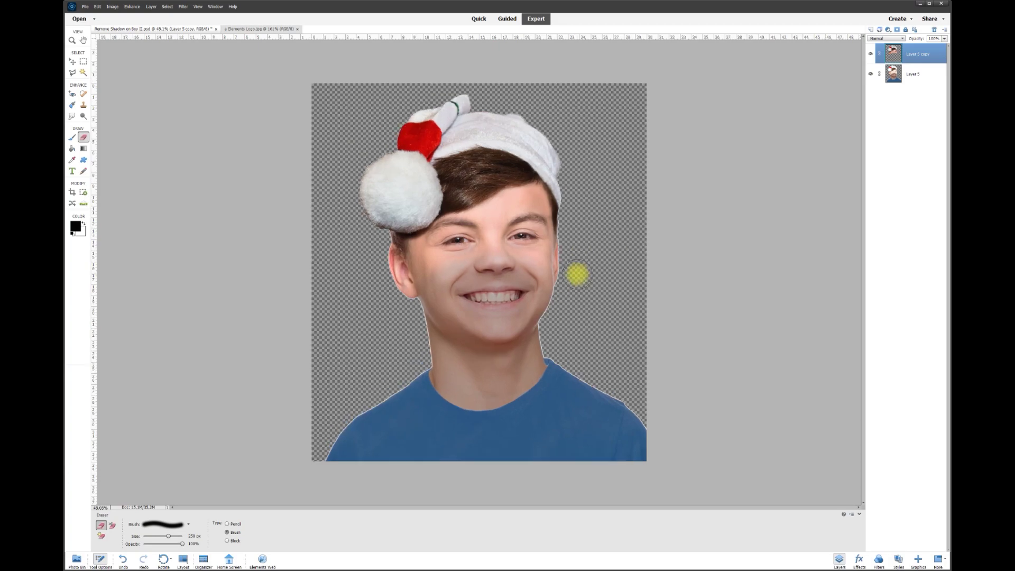
pyautogui.click(72, 61)
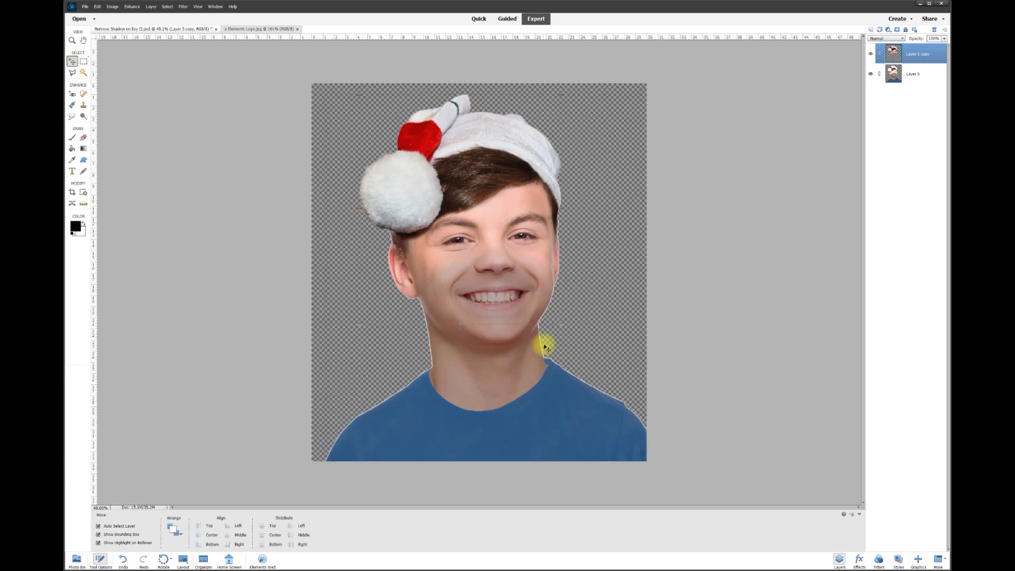
# Step: Apply Hue/Saturation to Layer 5 with Saturation +13 and Lightness +2
pyautogui.click(502, 374)
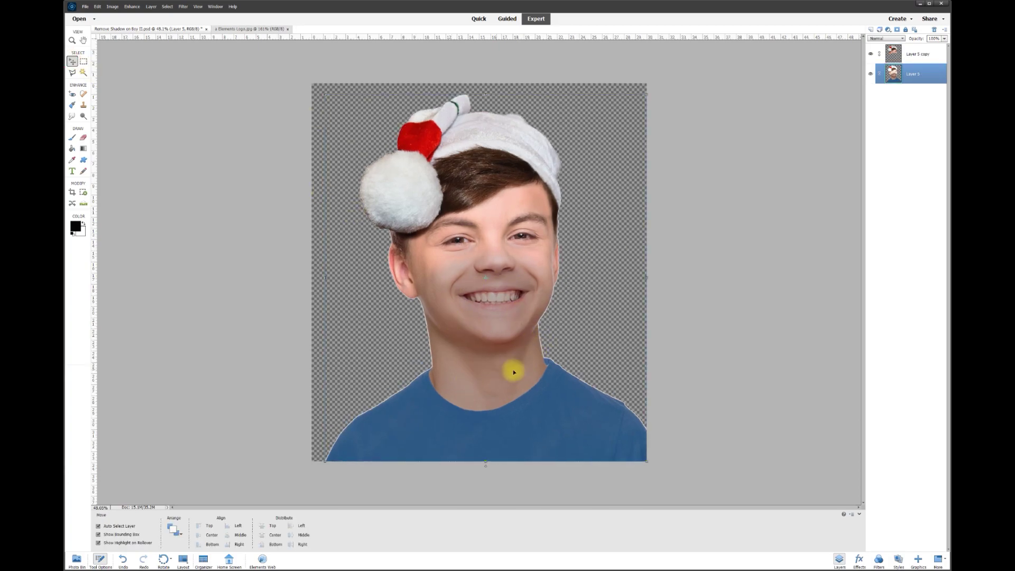
pyautogui.click(131, 7)
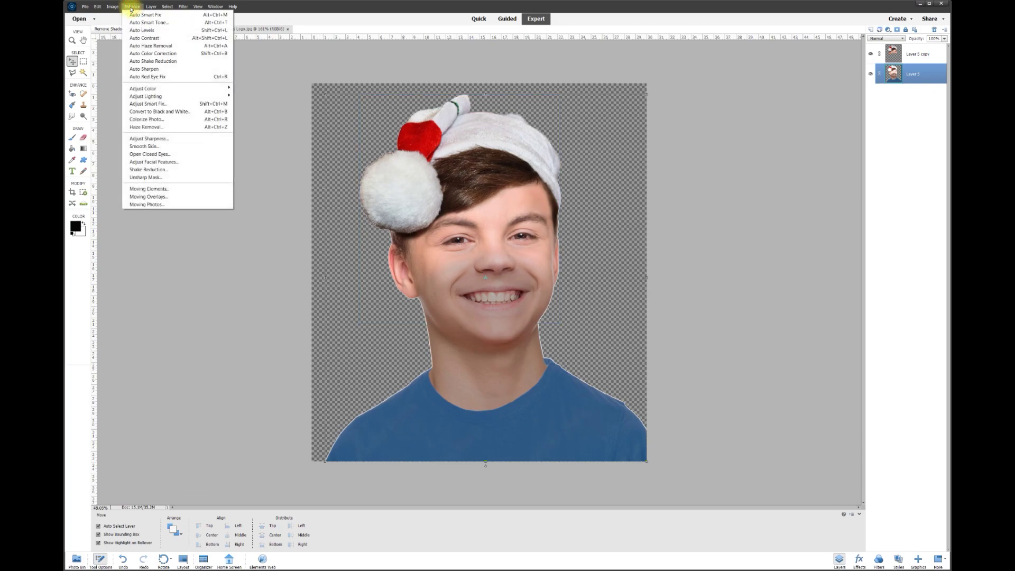
pyautogui.moveTo(154, 88)
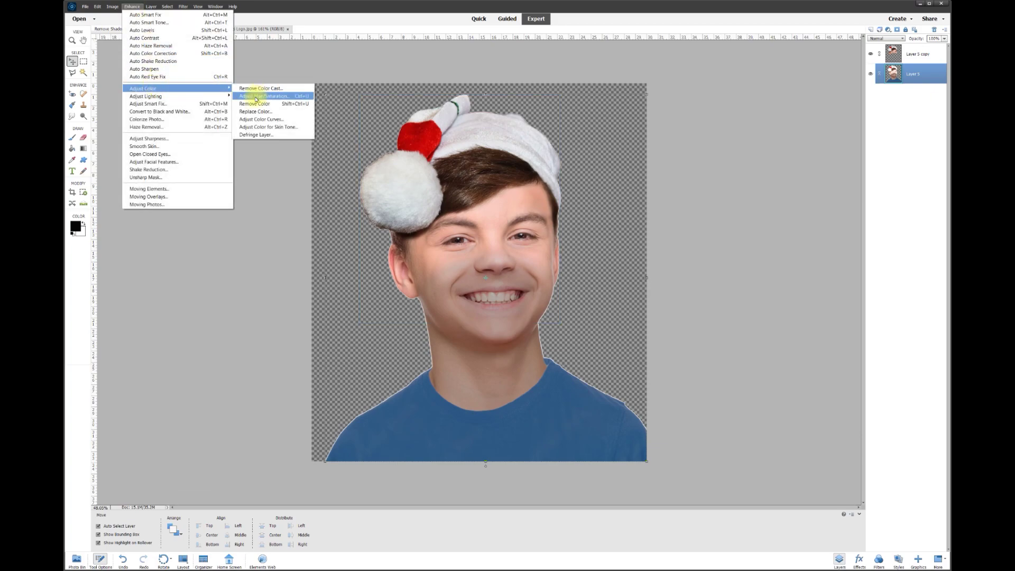
pyautogui.click(285, 99)
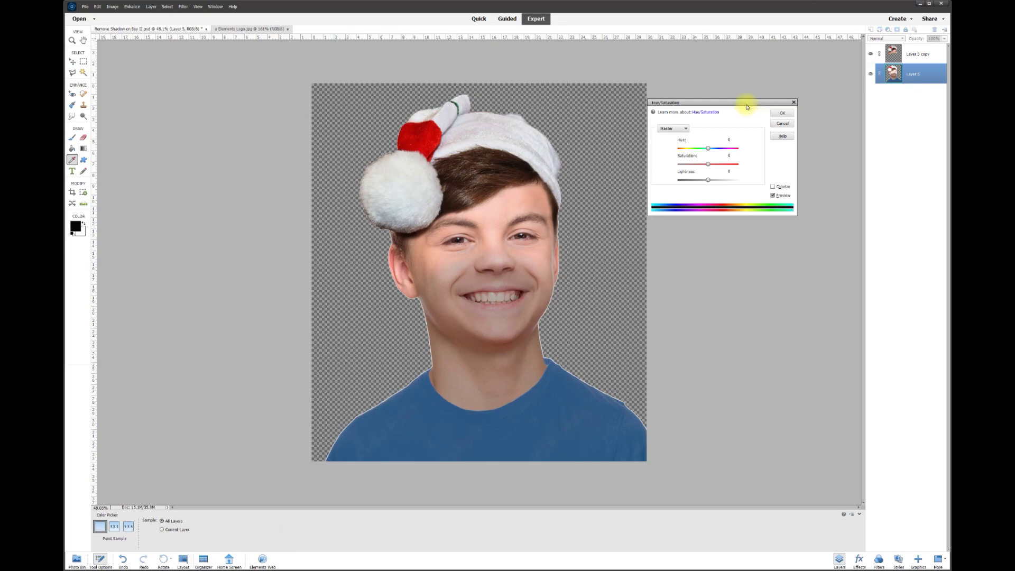
pyautogui.moveTo(747, 106); pyautogui.dragTo(750, 146)
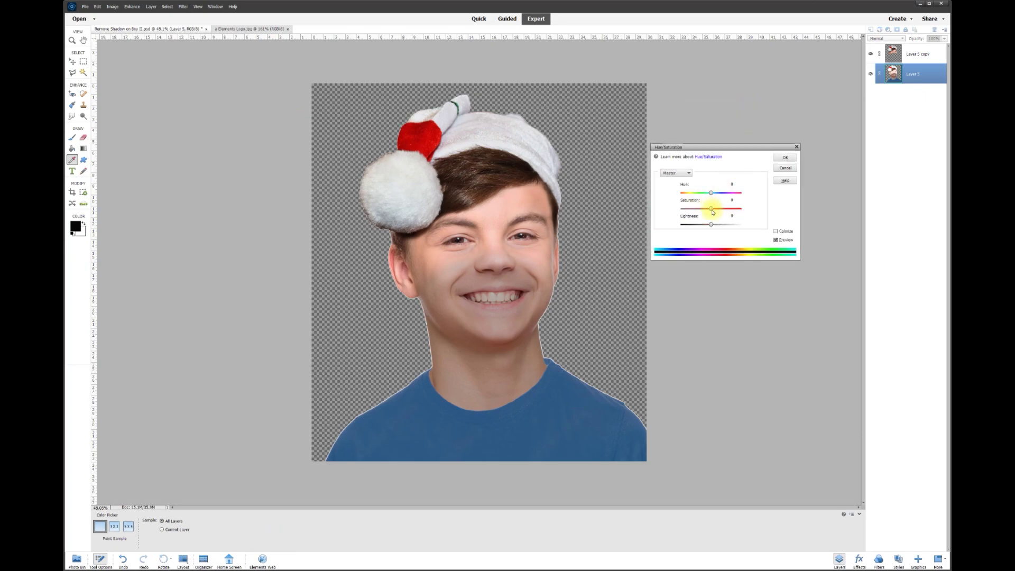
pyautogui.moveTo(710, 211)
pyautogui.mouseDown()
pyautogui.moveTo(686, 210)
pyautogui.moveTo(763, 208)
pyautogui.moveTo(724, 211)
pyautogui.mouseUp()
pyautogui.moveTo(712, 227); pyautogui.dragTo(714, 228)
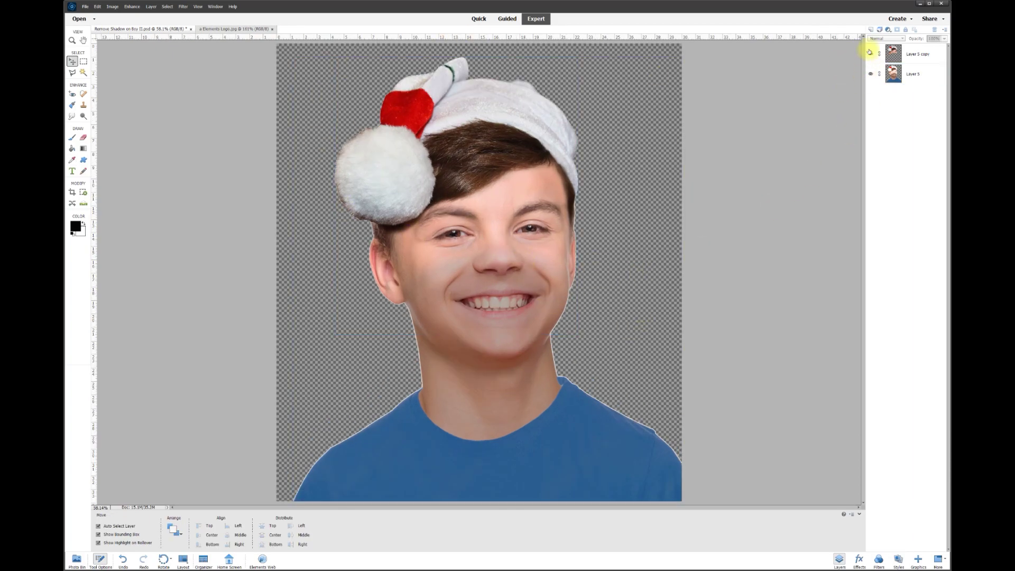
# Step: Add Layer 6 beneath Layer 5 and set the foreground colour to near-white
pyautogui.click(870, 33)
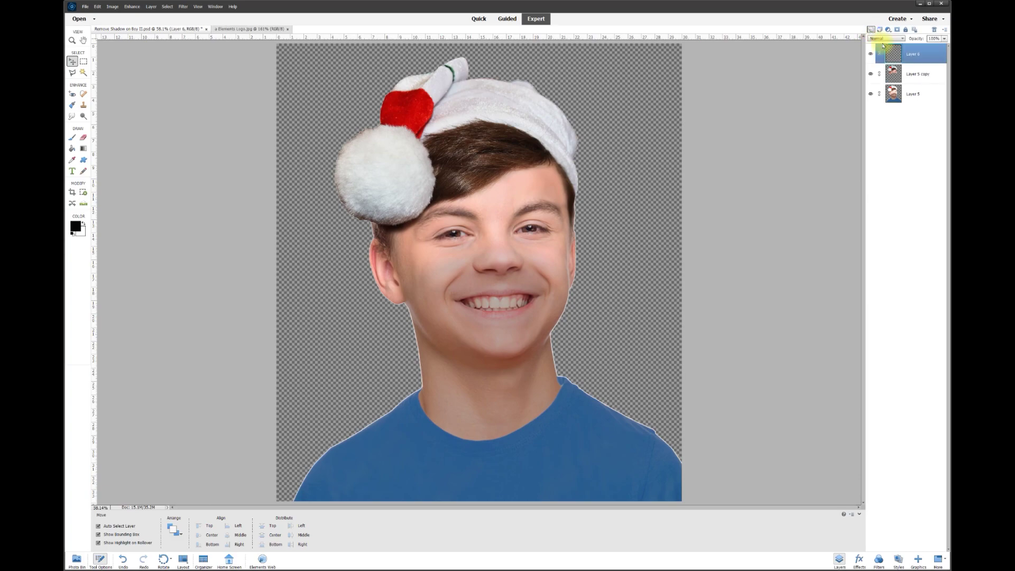
pyautogui.moveTo(904, 53); pyautogui.dragTo(910, 107)
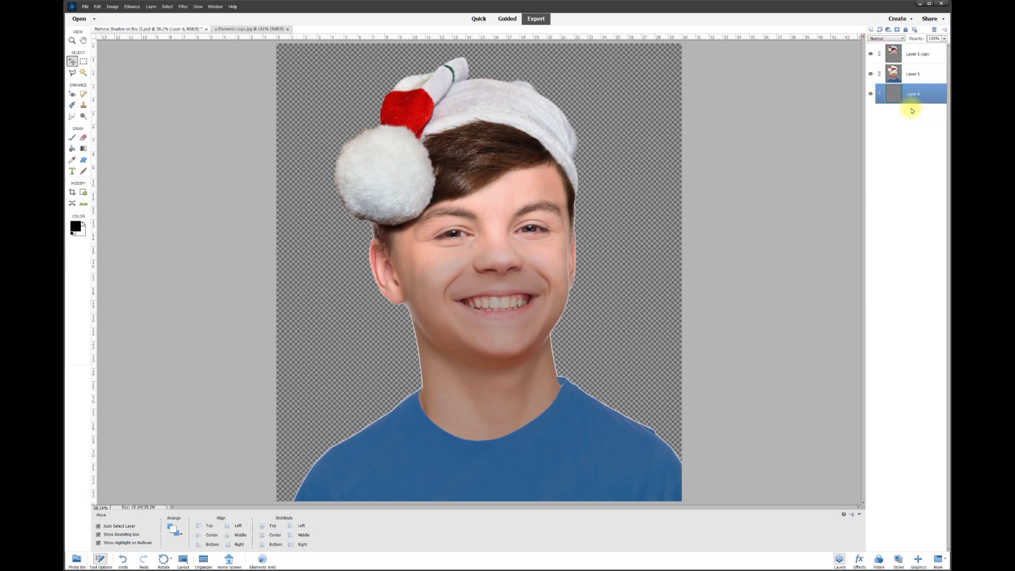
pyautogui.click(75, 232)
pyautogui.moveTo(442, 140); pyautogui.dragTo(408, 108)
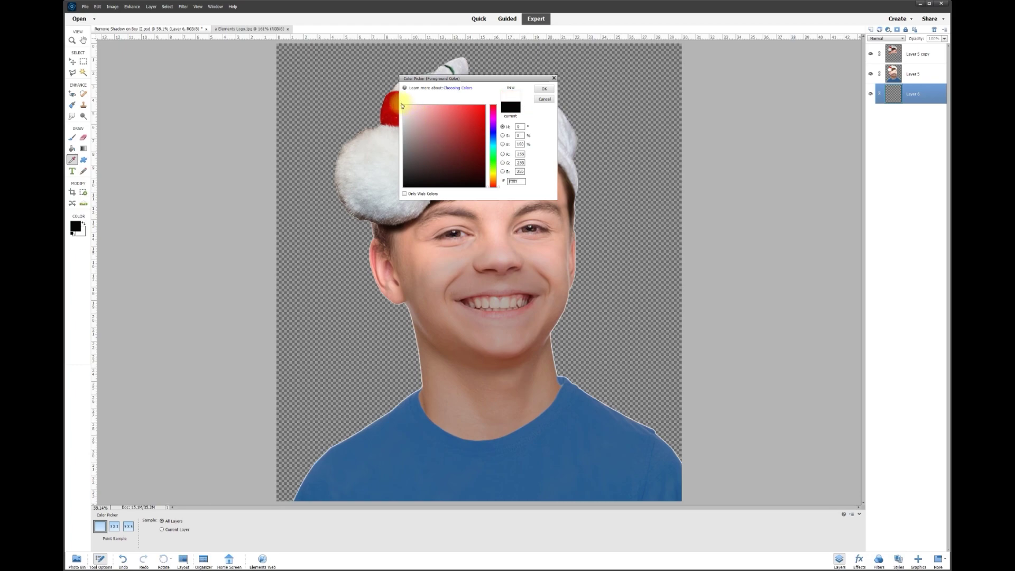
pyautogui.click(545, 88)
# Step: Fill Layer 6 with white using the Paint Bucket
pyautogui.press('v')
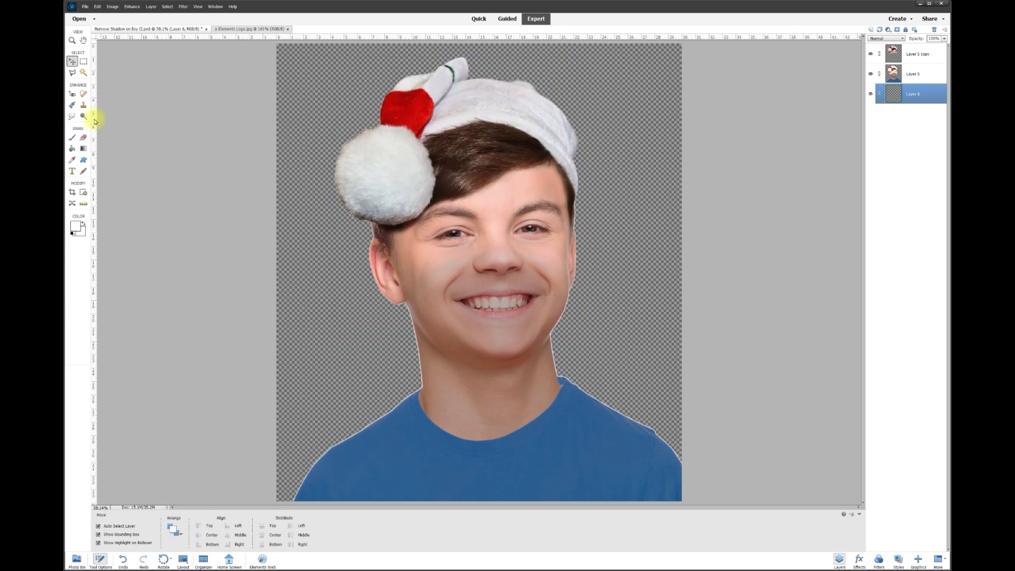
pyautogui.click(72, 148)
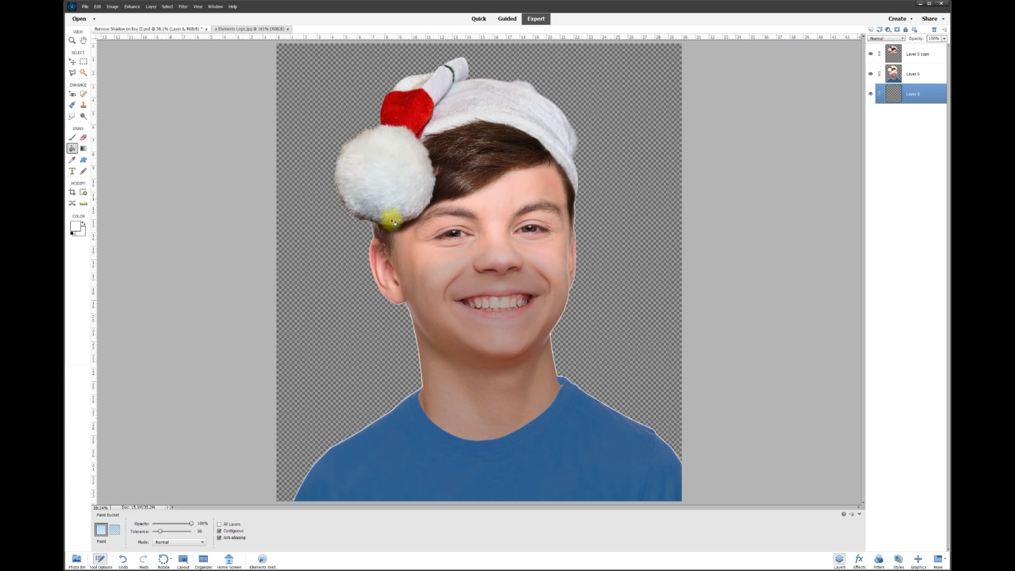
pyautogui.click(465, 224)
pyautogui.scroll(-1, 404, 174)
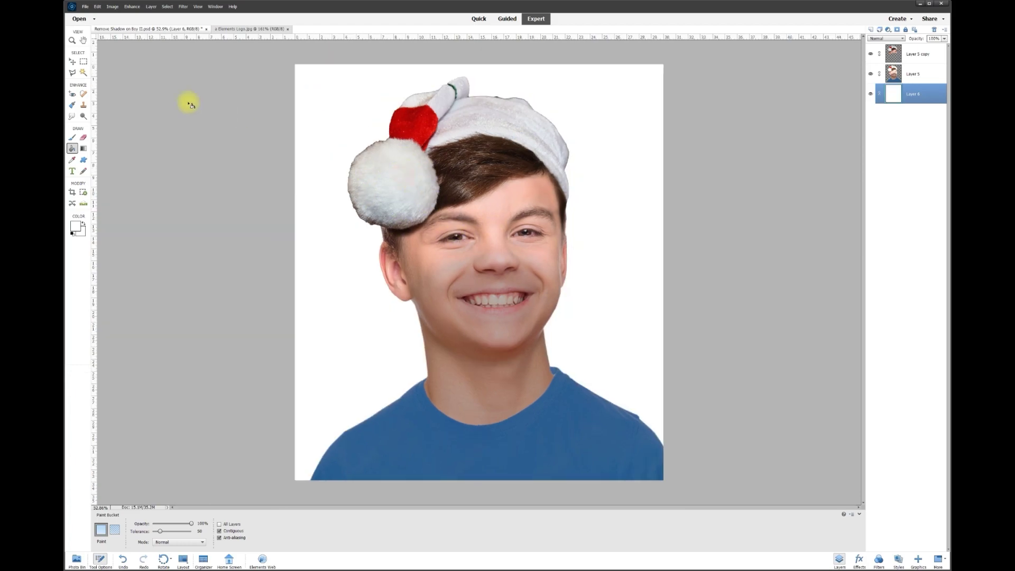
pyautogui.click(73, 61)
pyautogui.click(201, 108)
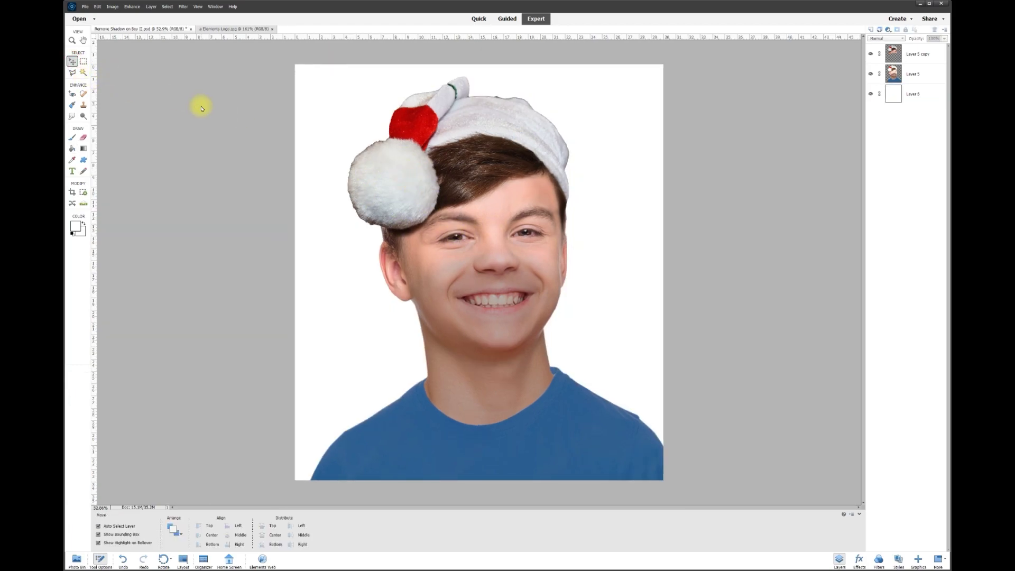